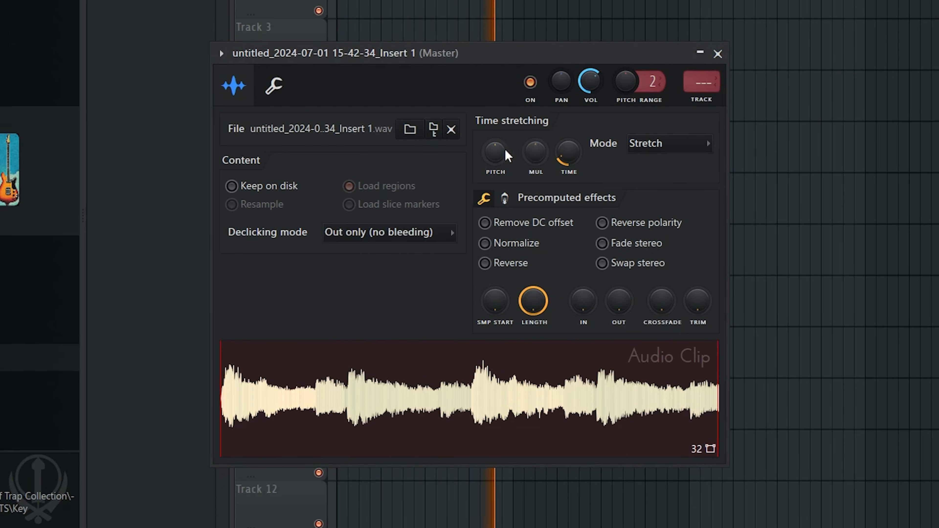
# Step: Lower the time-stretching pitch of the rendered Insert 1 audio clip
pyautogui.moveTo(496, 152); pyautogui.dragTo(496, 207)
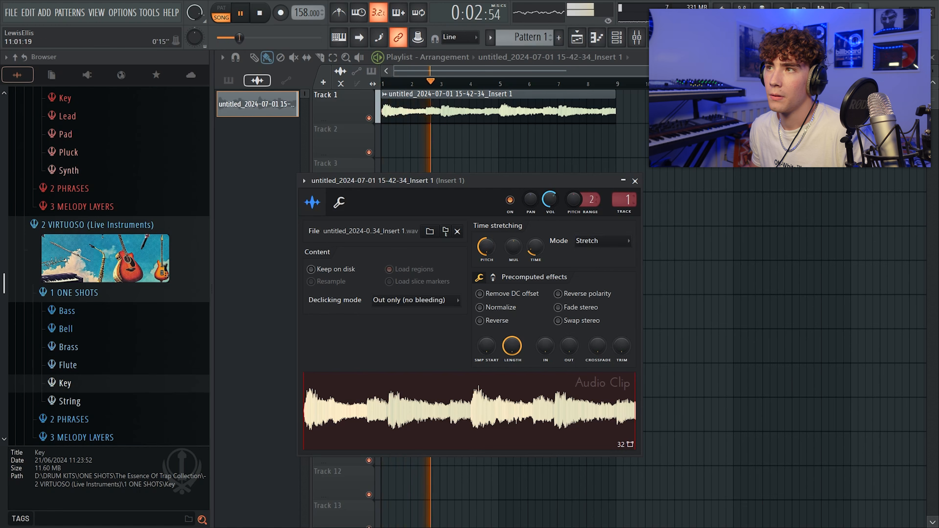
pyautogui.click(638, 37)
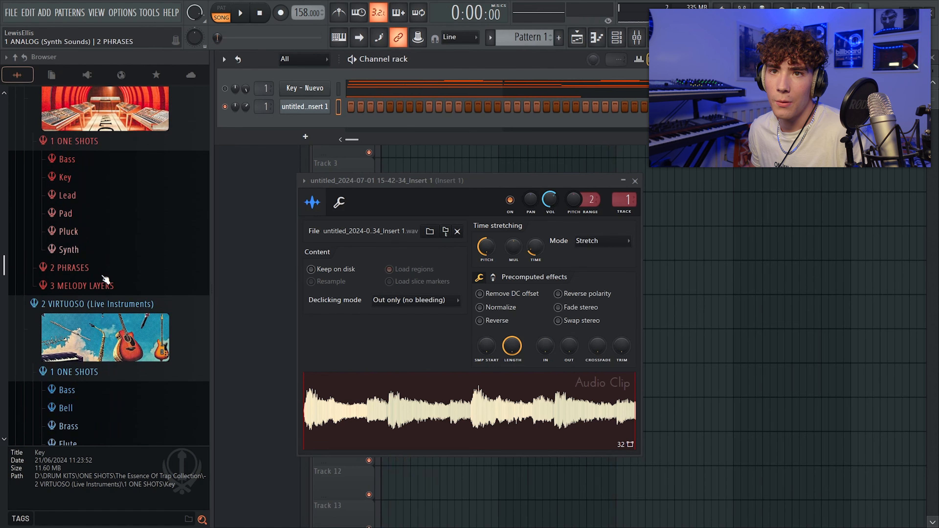
# Step: Open the 2 PHRASES folder of the ANALOG sounds and expand its Lead Phrases folder
pyautogui.click(103, 276)
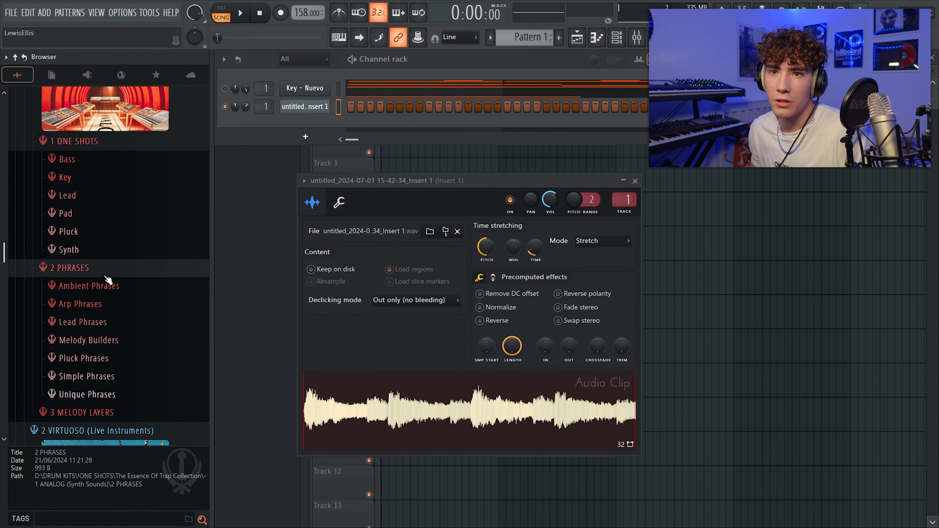
pyautogui.scroll(-2, 111, 274)
pyautogui.click(110, 196)
pyautogui.scroll(4, 120, 222)
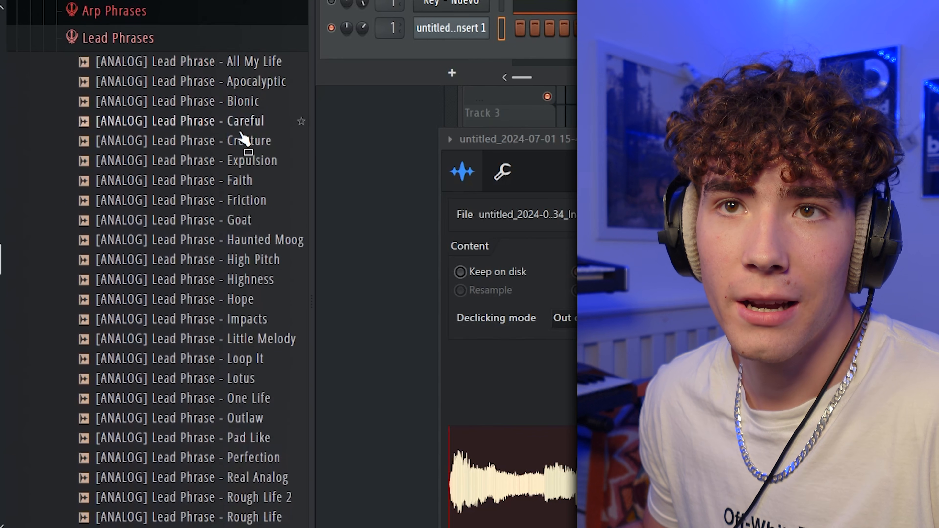
# Step: Preview the analog lead phrases and place Lead Phrase - Faith on track 2, repeating it every two bars from bar 1
pyautogui.click(244, 140)
pyautogui.scroll(-1, 233, 148)
pyautogui.click(238, 155)
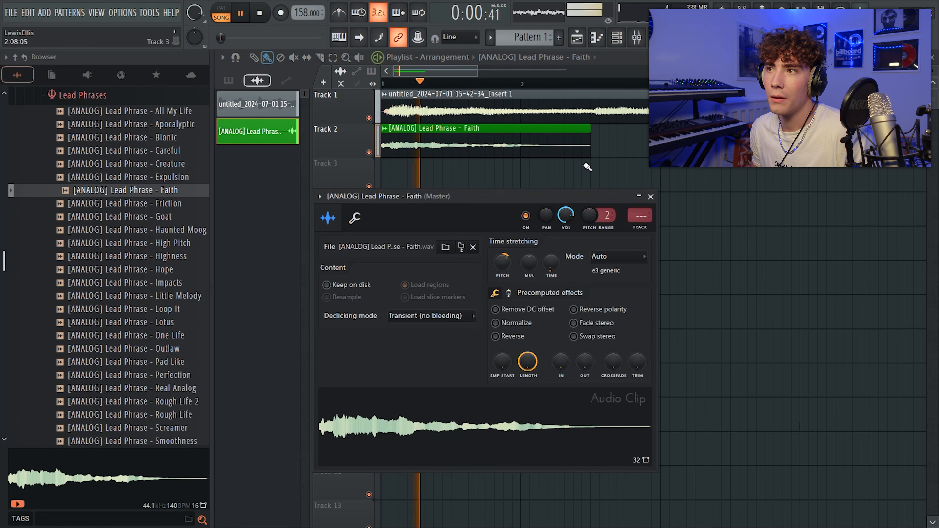
pyautogui.press('Escape')
pyautogui.moveTo(486, 156); pyautogui.dragTo(524, 141)
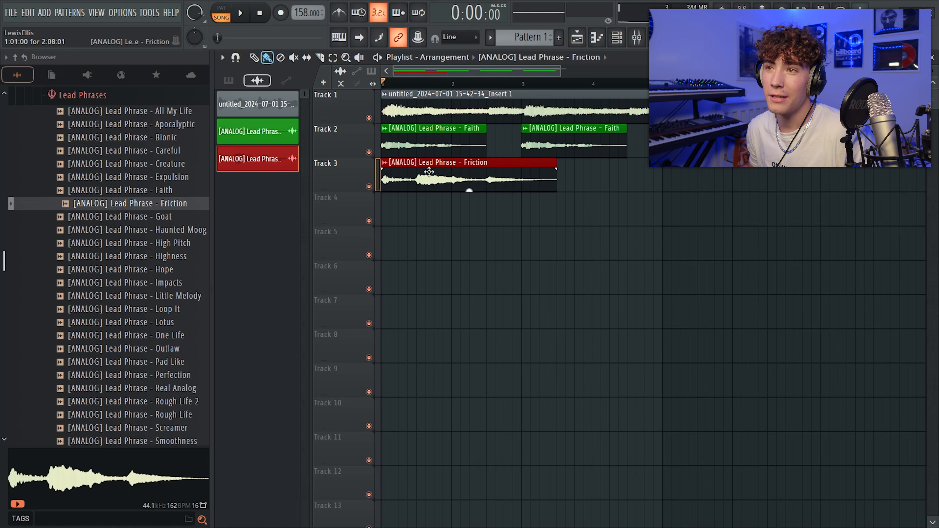
# Step: Check the sample settings of the Lead Phrase - Friction clip on track 3
pyautogui.doubleClick(429, 172)
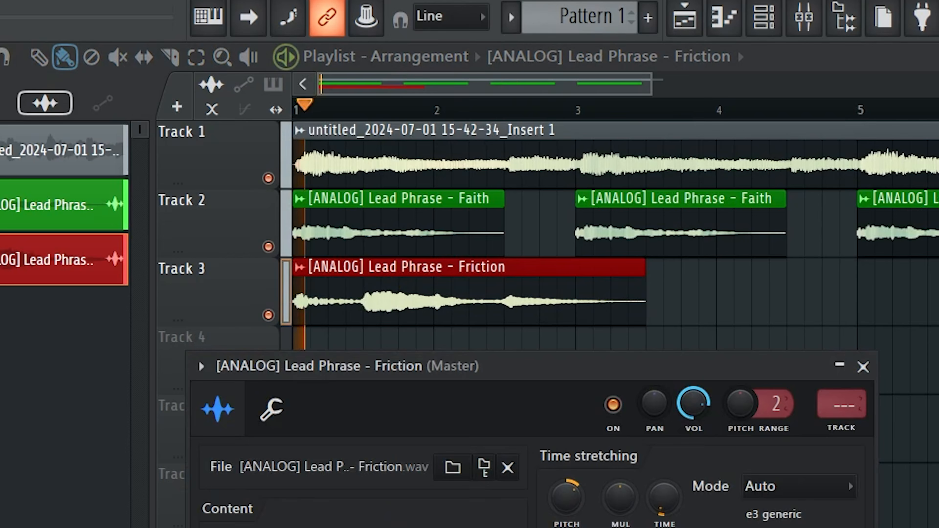
pyautogui.press('Escape')
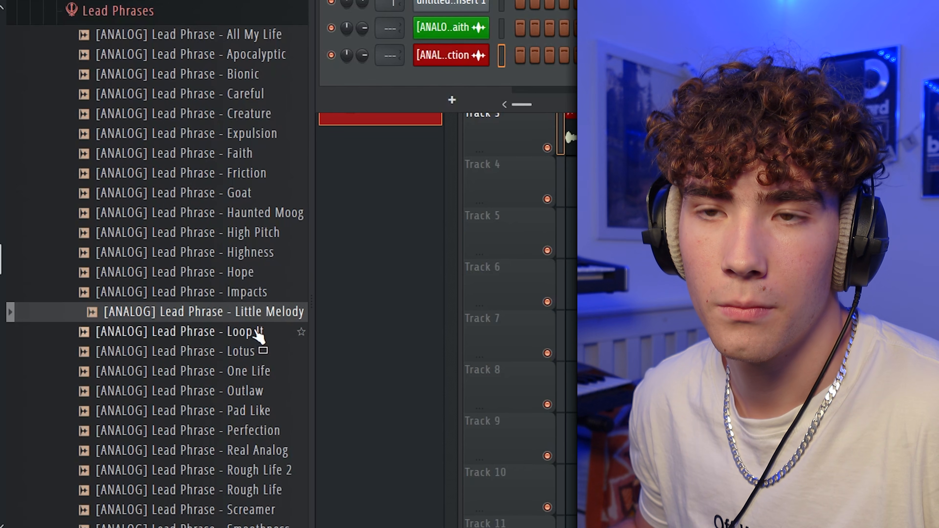
# Step: Add Lead Phrase - Little Melody to track 4, trimmed to one bar, at bars 2 and 6
pyautogui.moveTo(204, 312); pyautogui.dragTo(625, 178)
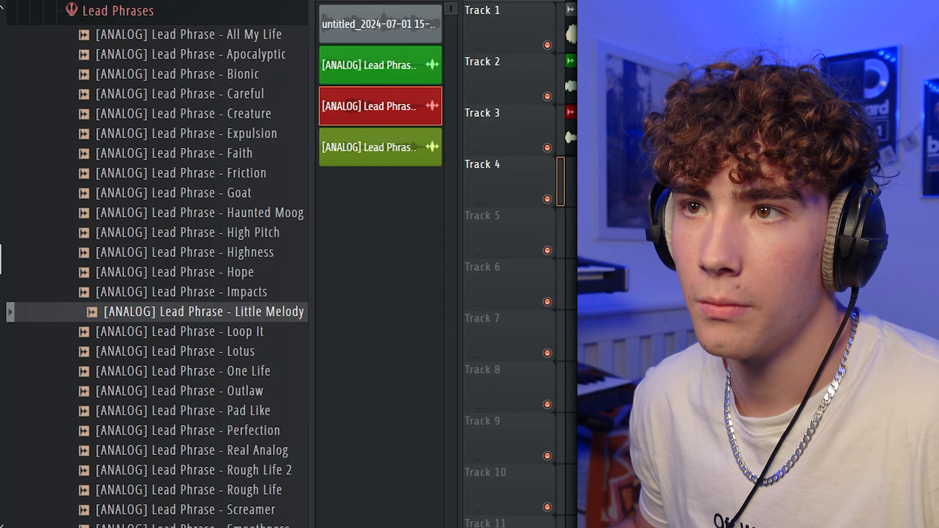
pyautogui.doubleClick(625, 164)
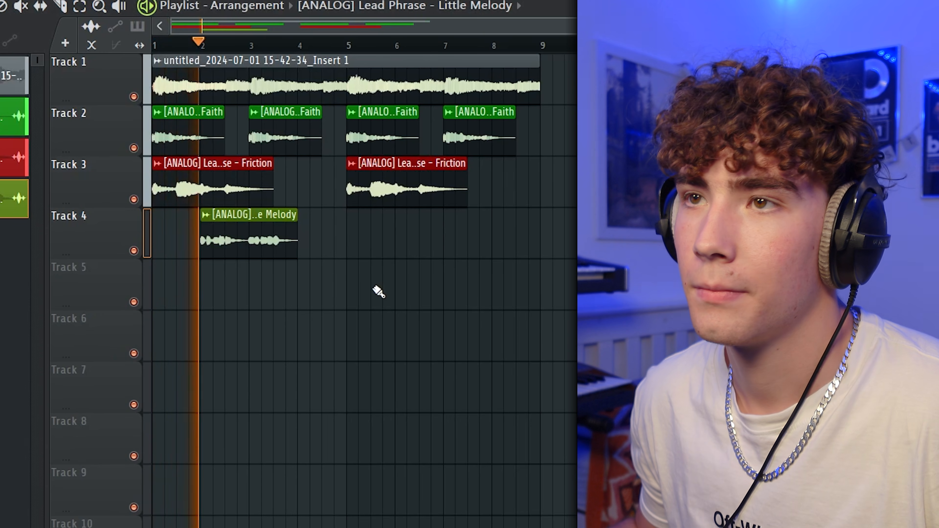
pyautogui.click(257, 243)
pyautogui.press('p')
pyautogui.moveTo(270, 227); pyautogui.dragTo(415, 247)
pyautogui.click(495, 285)
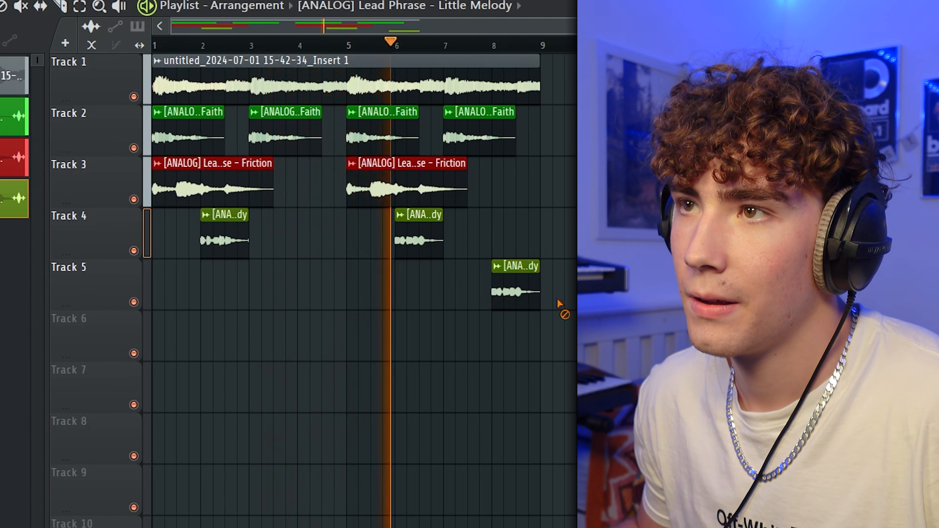
pyautogui.rightClick(515, 287)
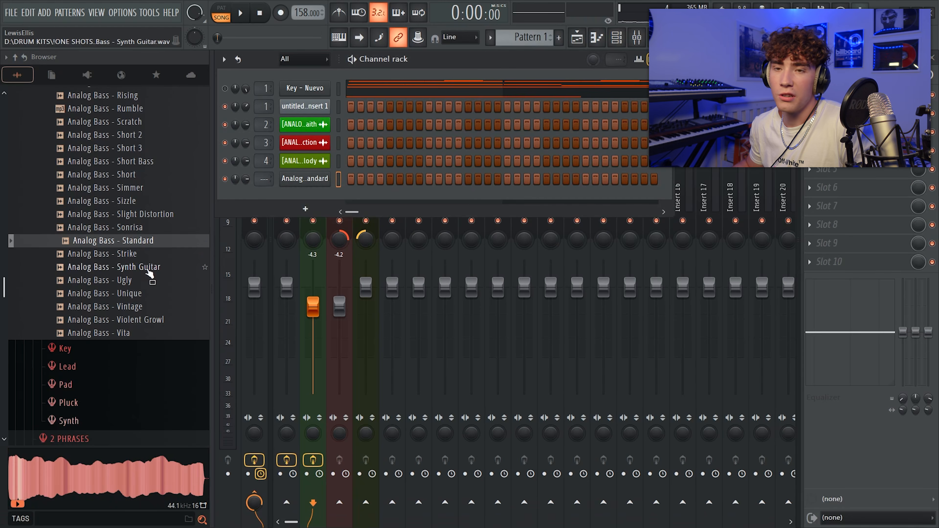
# Step: Insert a Fruity effect plugin in a free effect slot of mixer insert 5
pyautogui.scroll(10, 150, 274)
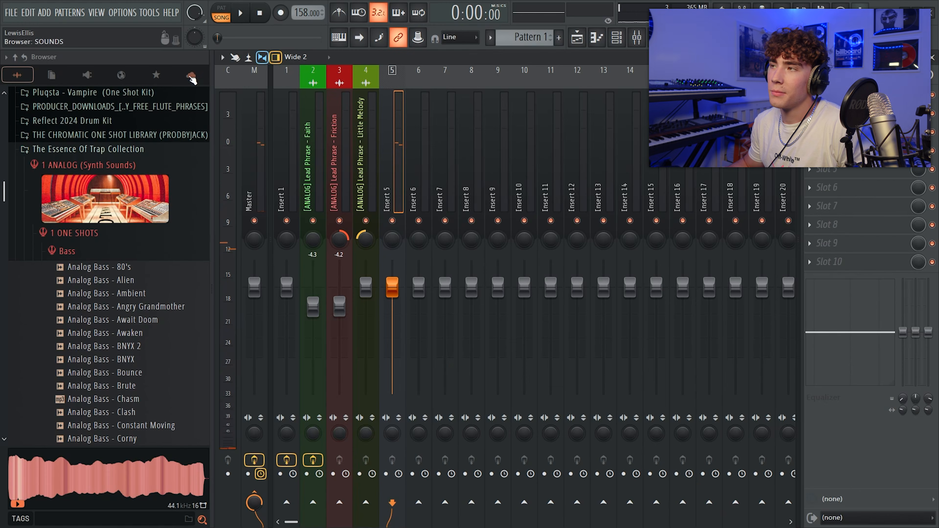
pyautogui.click(810, 96)
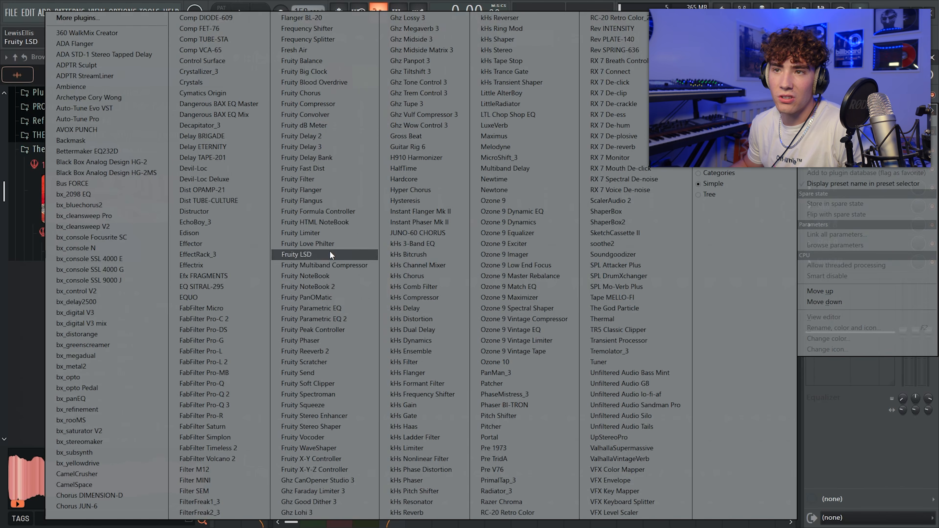
pyautogui.click(335, 245)
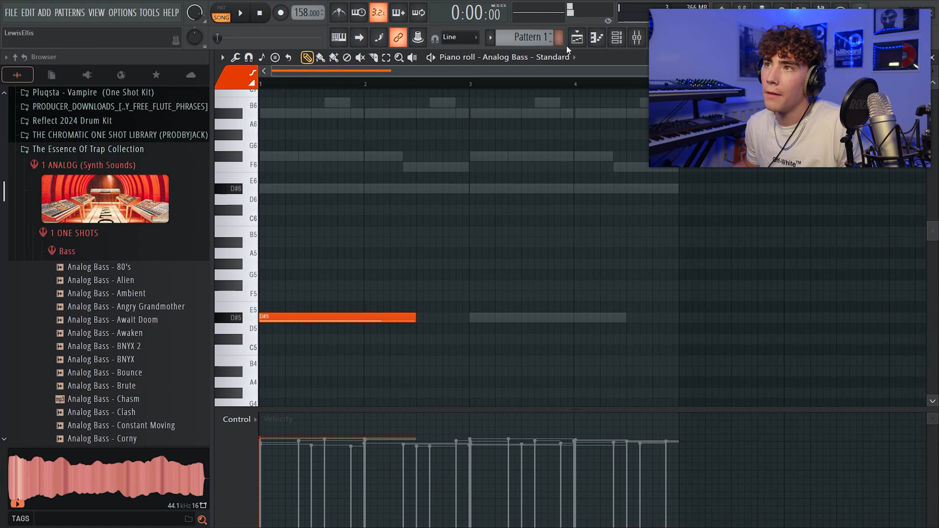
# Step: Add a second D#4 bass note at bar 3 and duplicate both notes to bars 5 and 7
pyautogui.click(579, 39)
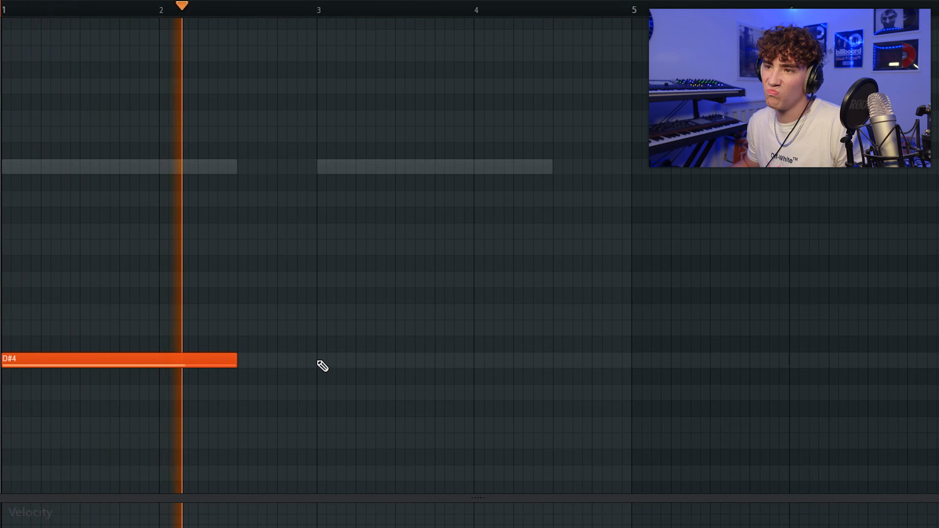
pyautogui.click(322, 366)
pyautogui.scroll(-2, 371, 351)
pyautogui.hotkey('ctrl', 'a')
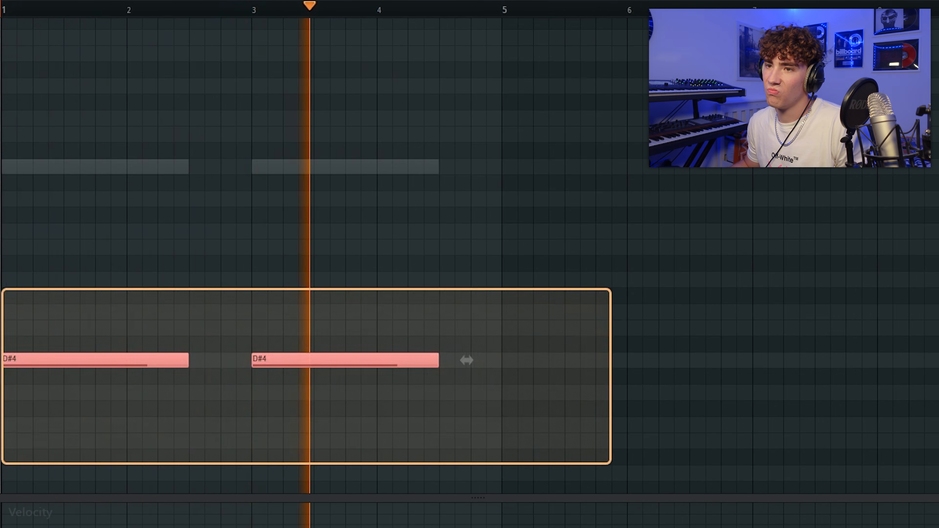
pyautogui.hotkey('ctrl', 'b')
# Step: Change the bass note at bar 7 to a one-bar F#4 and add an F4 note at bar 8
pyautogui.moveTo(526, 361); pyautogui.dragTo(585, 313)
pyautogui.keyDown('ctrl'); pyautogui.click(603, 372); pyautogui.keyUp('ctrl')
pyautogui.scroll(-2, 604, 372)
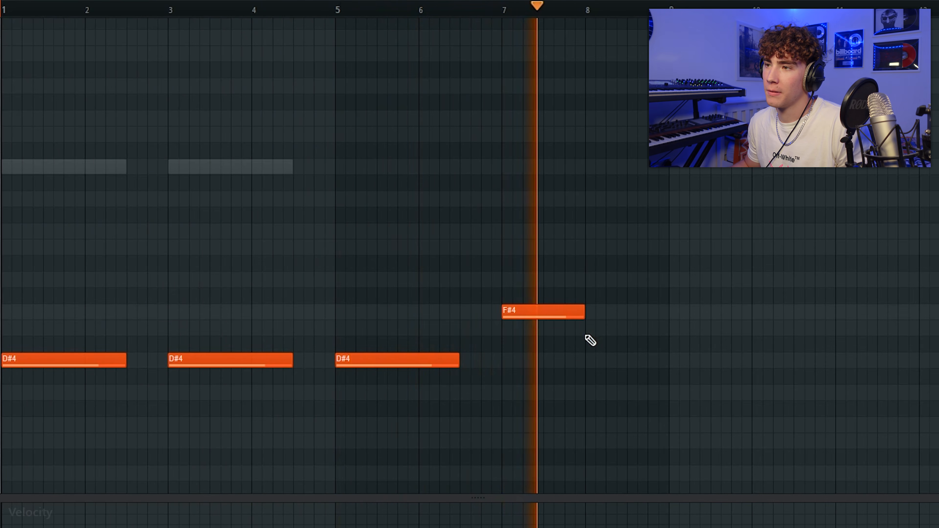
pyautogui.click(588, 329)
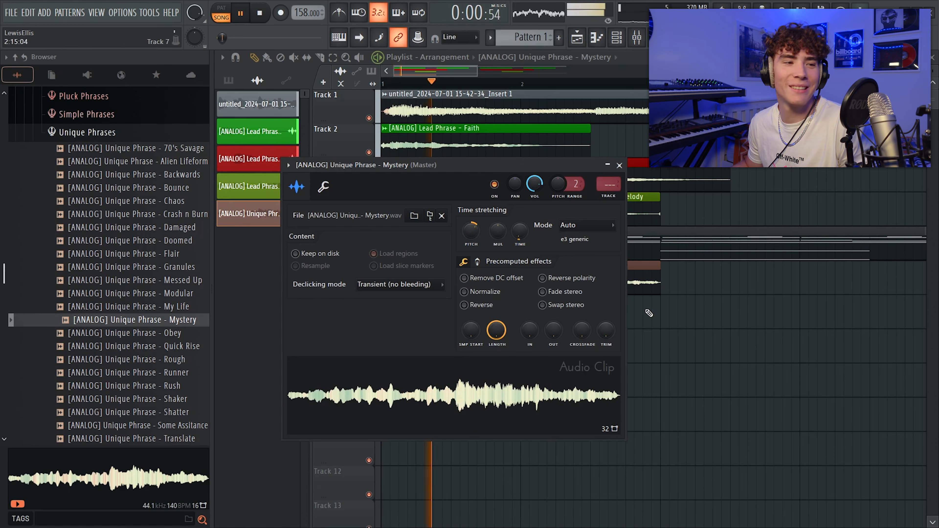
# Step: Fade in the Unique Phrase - Mystery clip on track 6 over its first bar with -100% curve tension and play it back
pyautogui.click(620, 165)
pyautogui.click(598, 37)
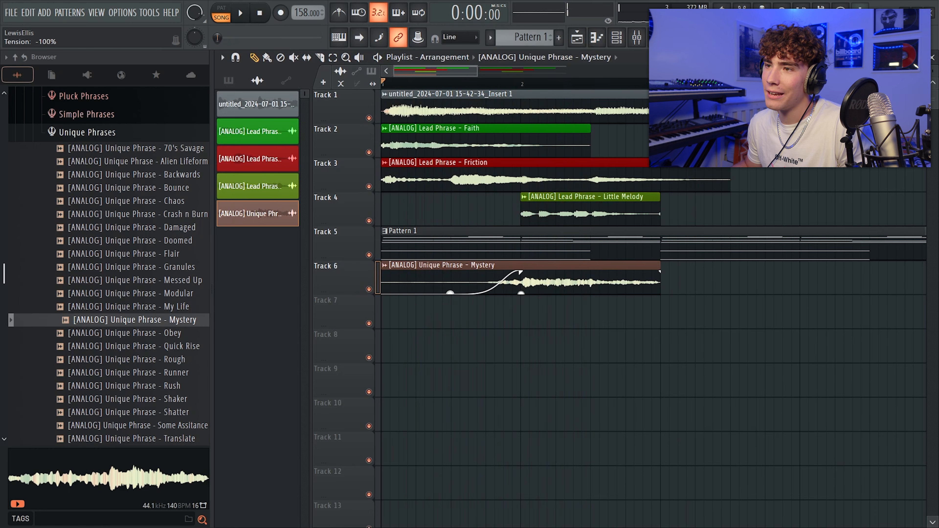
pyautogui.press('space')
pyautogui.scroll(-4, 510, 300)
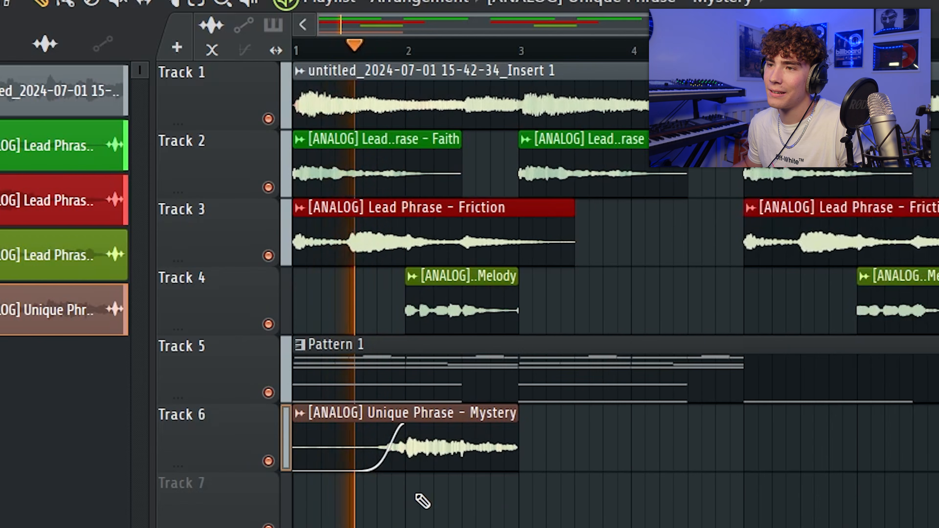
pyautogui.scroll(3, 575, 472)
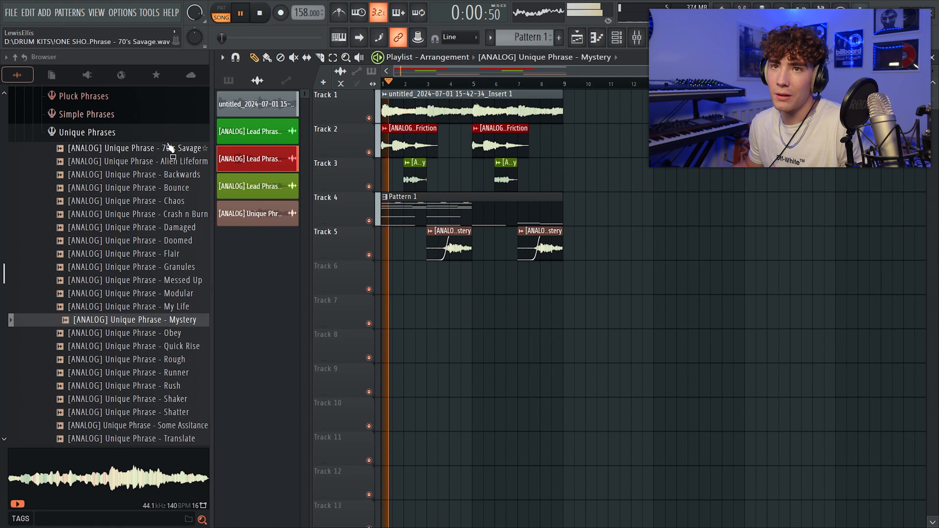
# Step: Collapse Unique Phrases and open the Ethnic String Layers folder in the VIRTUOSO 3 MELODY LAYERS
pyautogui.click(170, 134)
pyautogui.click(617, 37)
pyautogui.scroll(4, 118, 212)
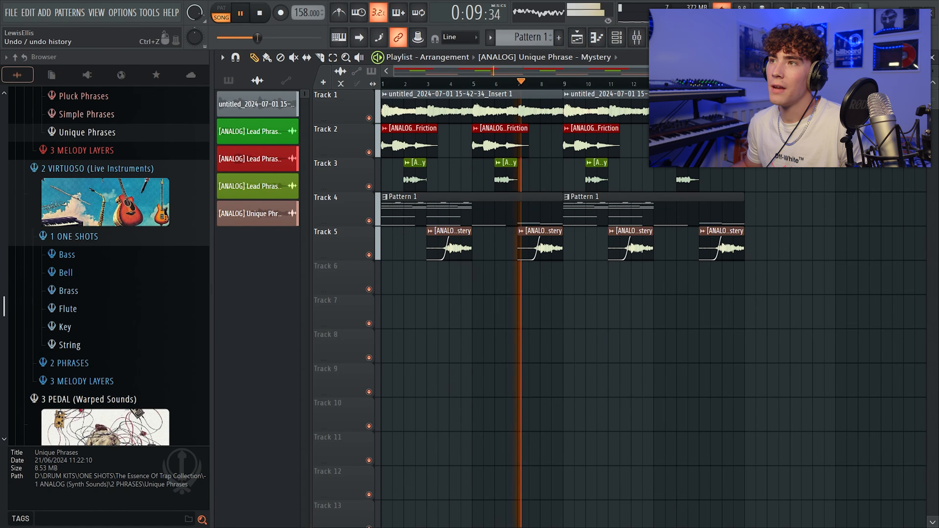
pyautogui.click(622, 39)
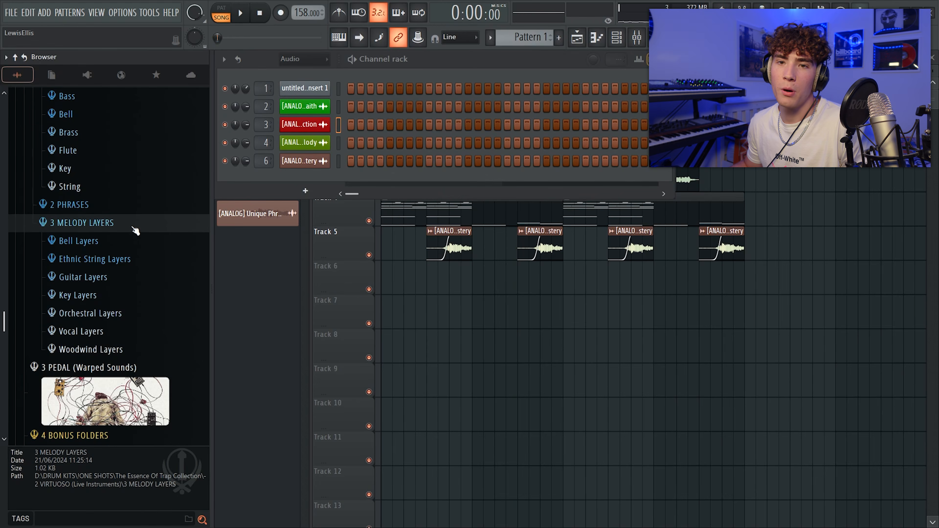
pyautogui.scroll(3, 135, 230)
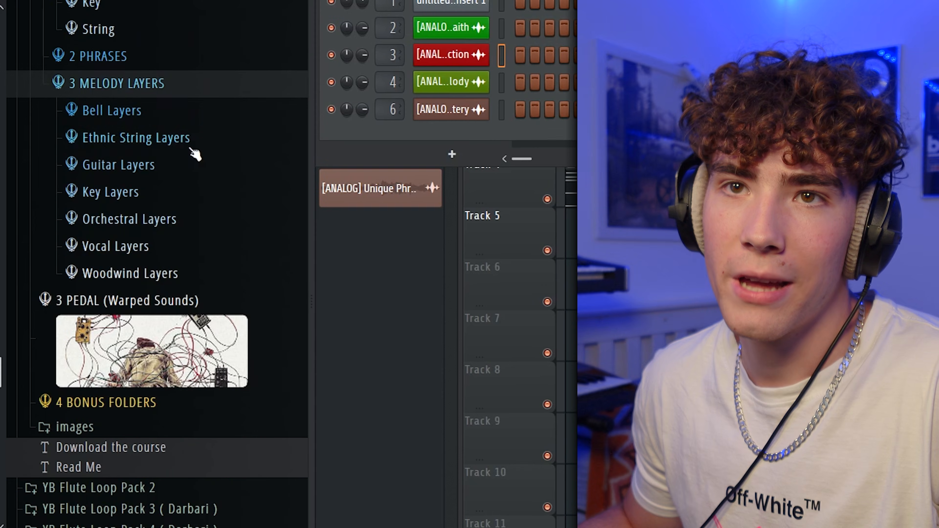
pyautogui.click(203, 137)
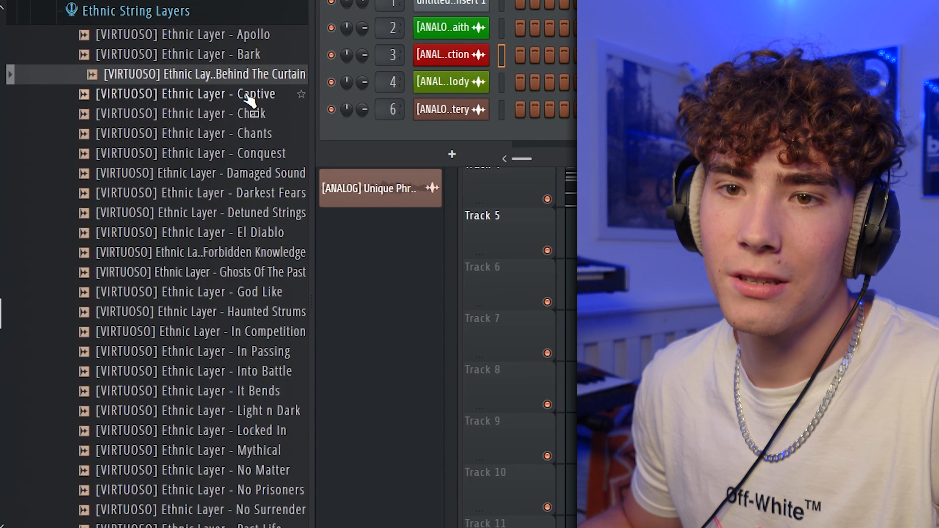
# Step: Preview ethnic layers Darkest Fears and Detuned Strings, and place Detuned Strings on track 6 at bars 9 and 13
pyautogui.click(270, 199)
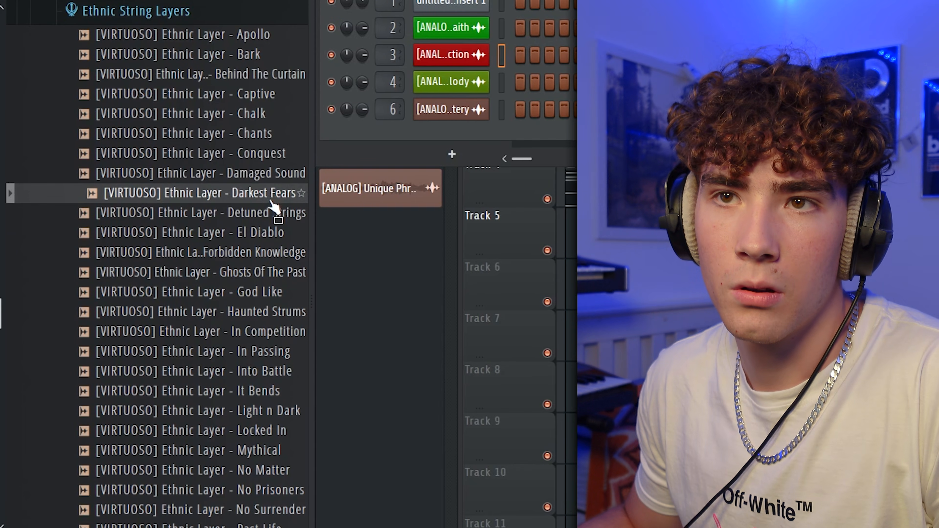
pyautogui.click(273, 215)
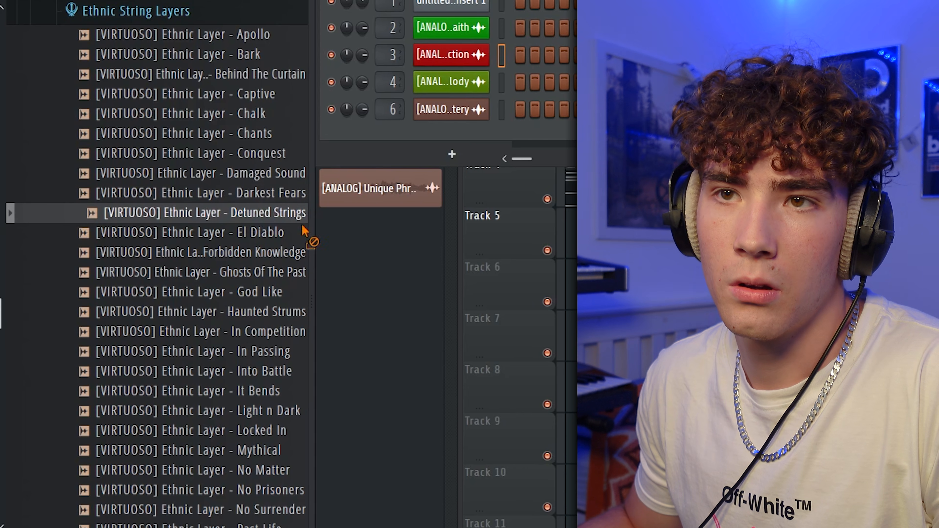
pyautogui.moveTo(274, 216); pyautogui.dragTo(851, 284)
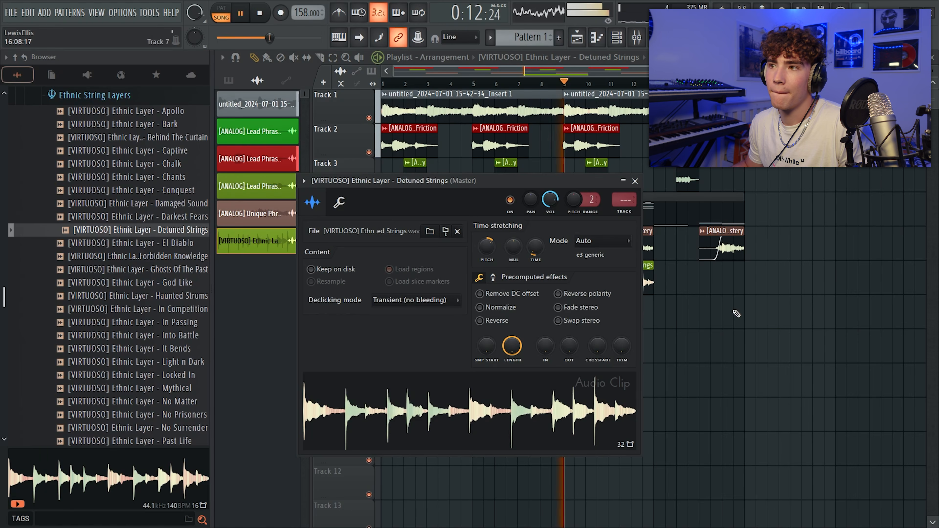
pyautogui.click(719, 309)
pyautogui.rightClick(718, 309)
pyautogui.scroll(5, 643, 300)
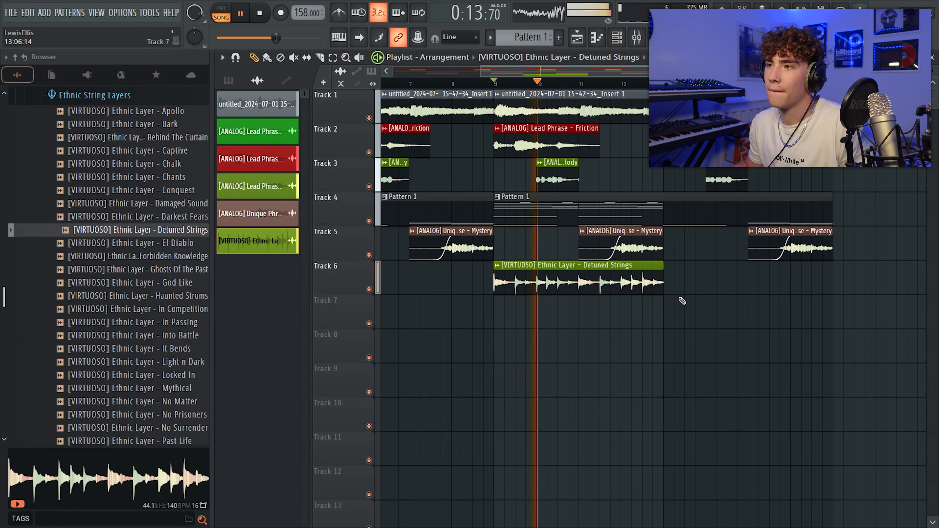
pyautogui.scroll(3, 462, 258)
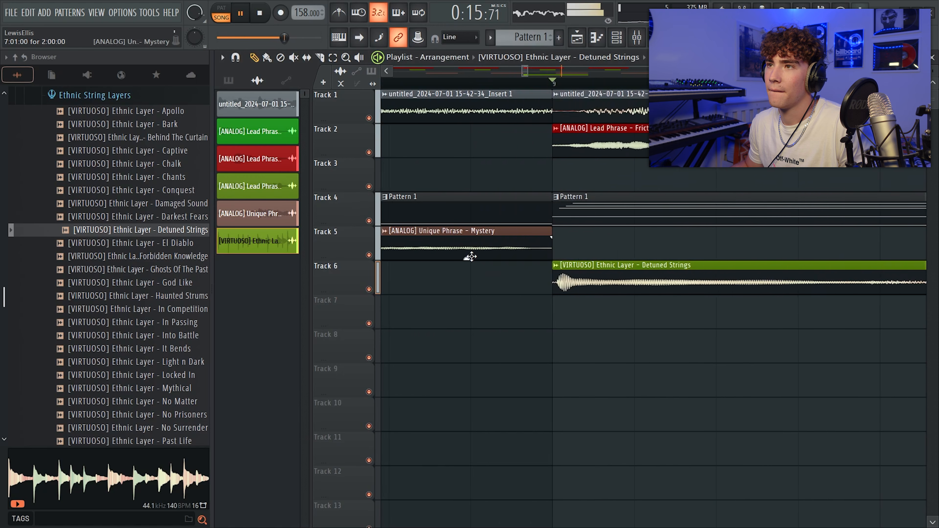
pyautogui.scroll(-4, 470, 256)
pyautogui.scroll(-2, 494, 277)
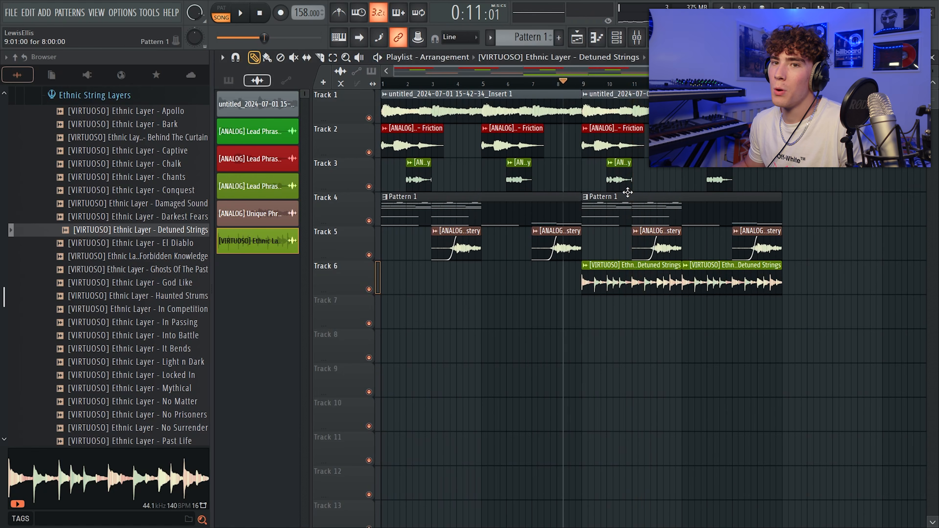
# Step: Delete the Friction and Little Melody clips from bar 9 onward on tracks 2 and 3
pyautogui.scroll(3, 627, 192)
pyautogui.rightClick(592, 132)
pyautogui.press('space')
pyautogui.rightClick(611, 172)
pyautogui.rightClick(779, 139)
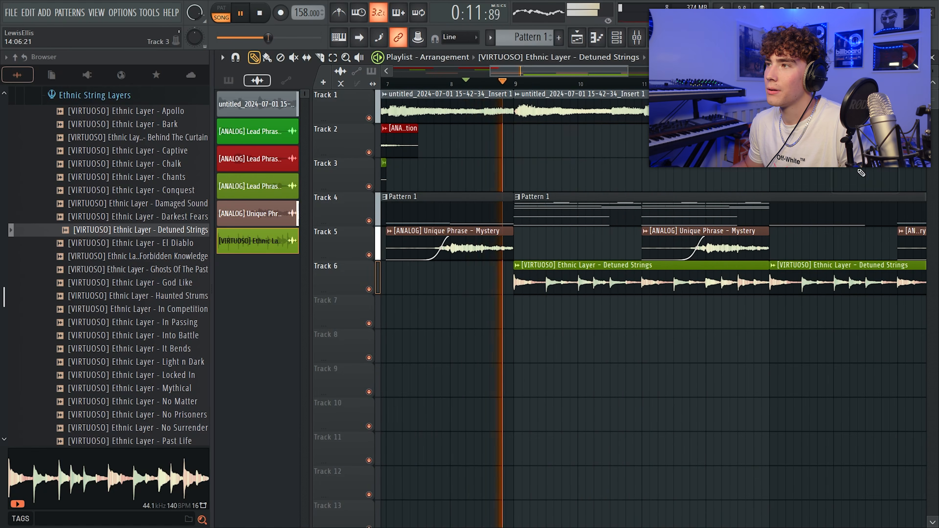
# Step: Raise the low cut and lower the mix of ValhallaVintageVerb on the Detuned Strings layer's Insert 7
pyautogui.scroll(-4, 520, 237)
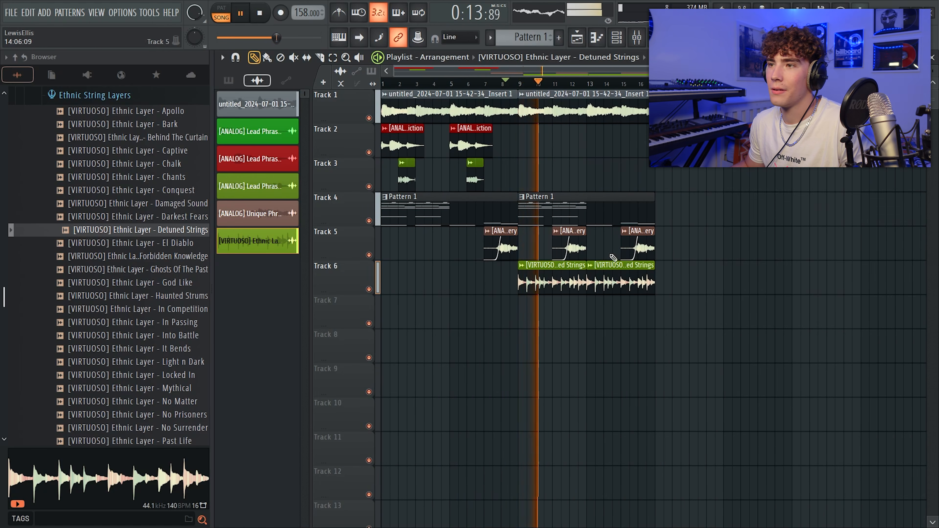
pyautogui.doubleClick(573, 262)
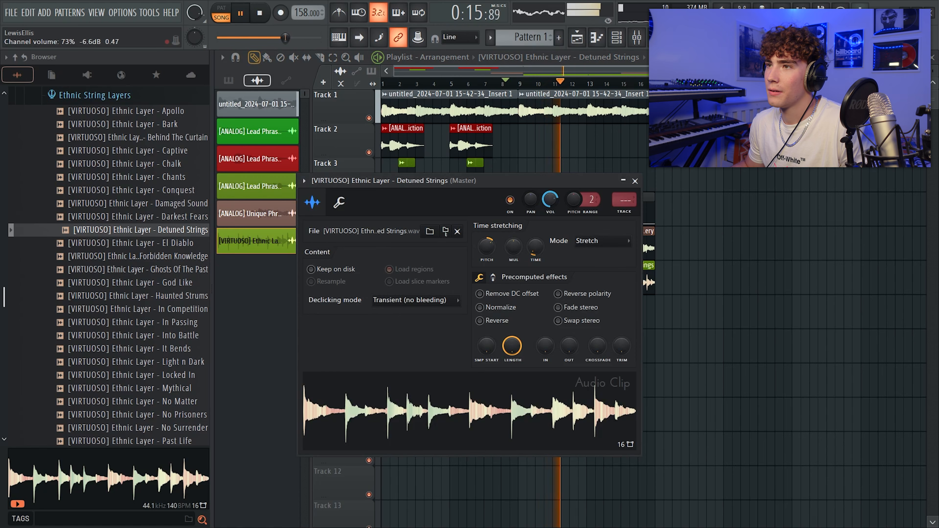
pyautogui.click(627, 33)
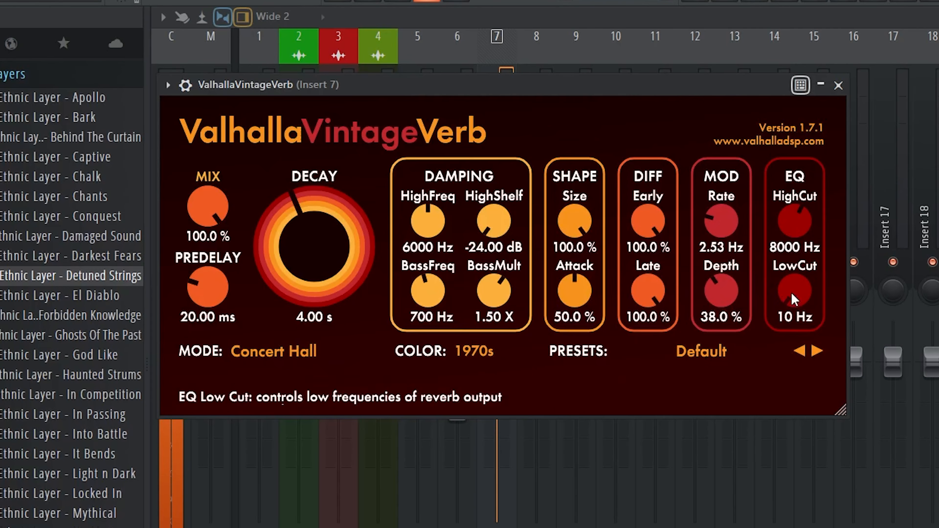
pyautogui.moveTo(795, 299); pyautogui.dragTo(750, 237)
pyautogui.moveTo(188, 208); pyautogui.dragTo(233, 330)
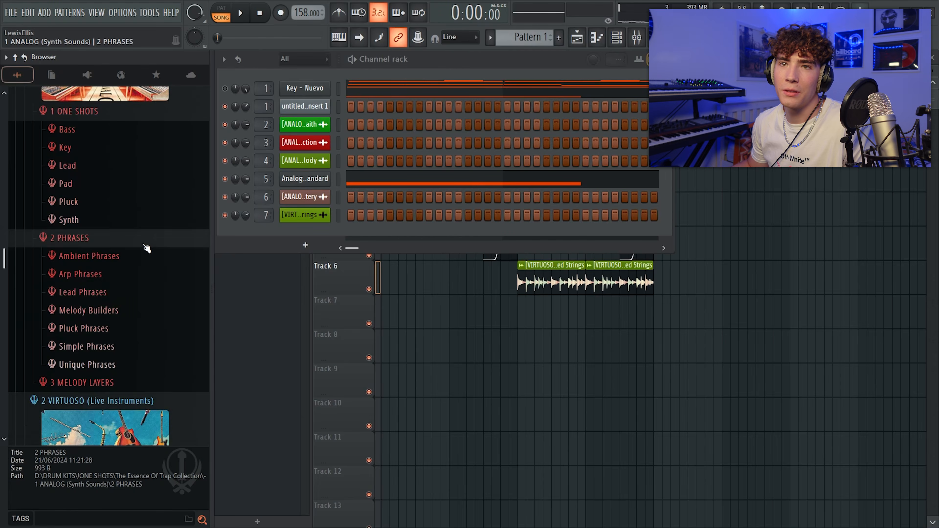
# Step: Add the Analog Pad - Elegance one-shot as a new channel, paste the copied melody notes into it and play the song
pyautogui.click(148, 239)
pyautogui.click(136, 183)
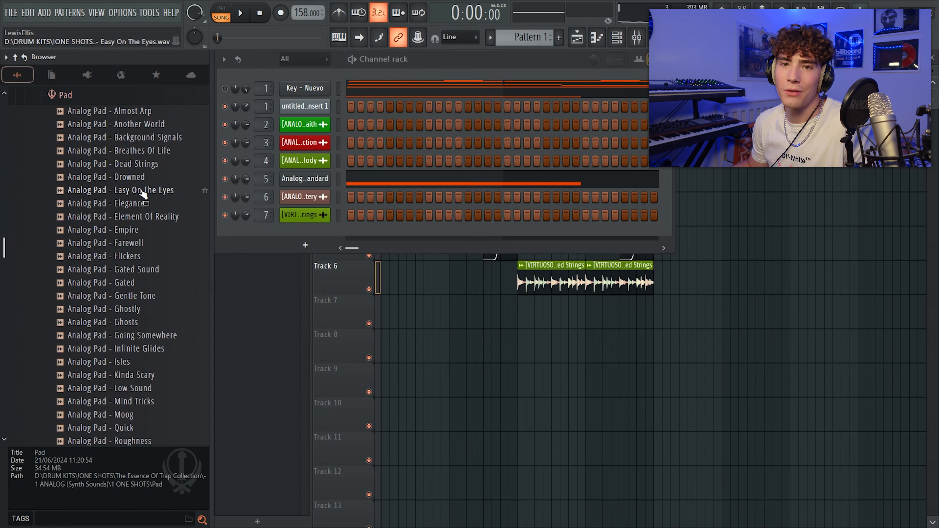
pyautogui.moveTo(141, 208); pyautogui.dragTo(397, 144)
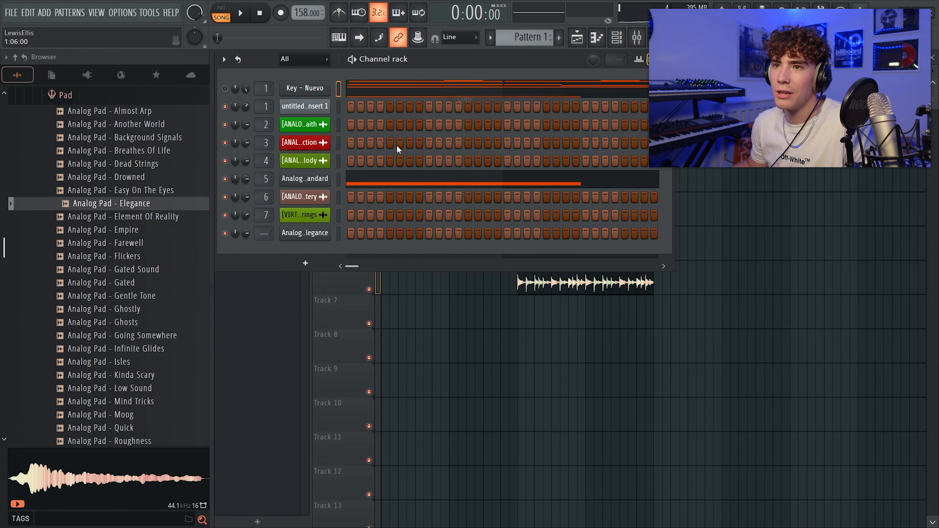
pyautogui.rightClick(323, 234)
pyautogui.click(461, 250)
pyautogui.press('space')
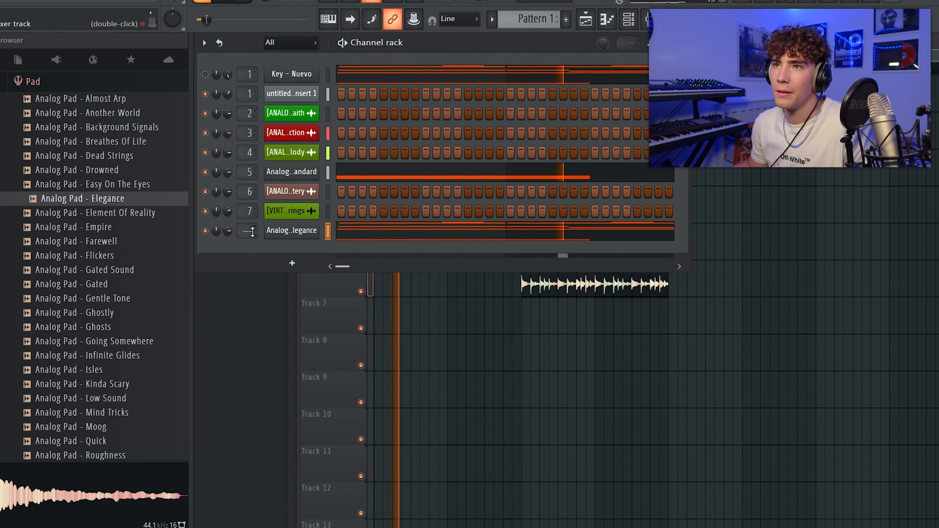
# Step: Route the Elegance pad to mixer Insert 8 and load an effect plugin on it
pyautogui.moveTo(252, 232); pyautogui.dragTo(230, 223)
pyautogui.click(290, 27)
pyautogui.click(290, 40)
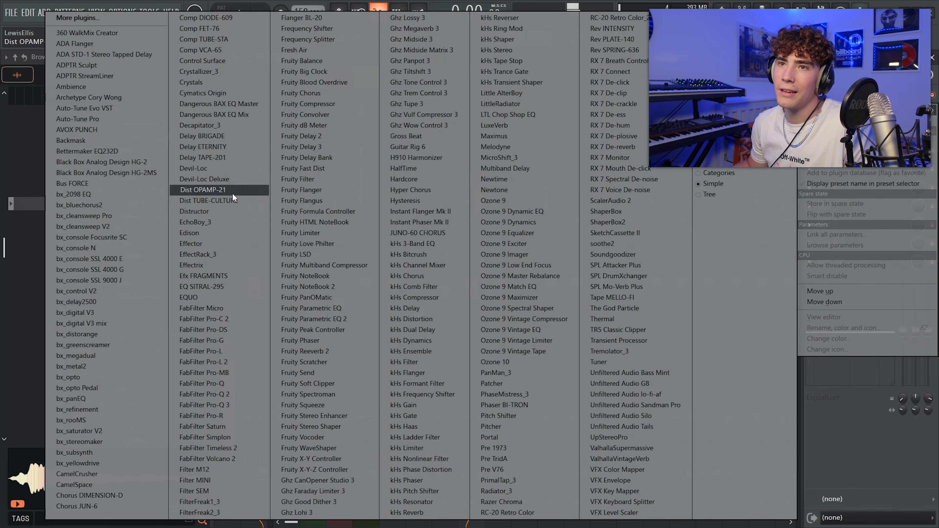
pyautogui.click(226, 211)
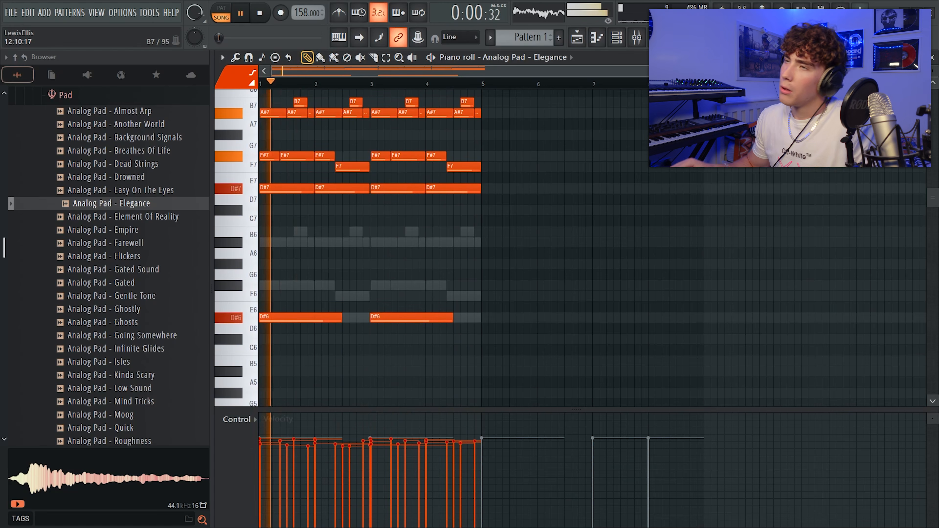
# Step: Load HalfTime in the second effect slot of the Elegance pad's Insert 8 and set its loop length to 1/2
pyautogui.click(637, 39)
pyautogui.click(810, 113)
pyautogui.moveTo(819, 128)
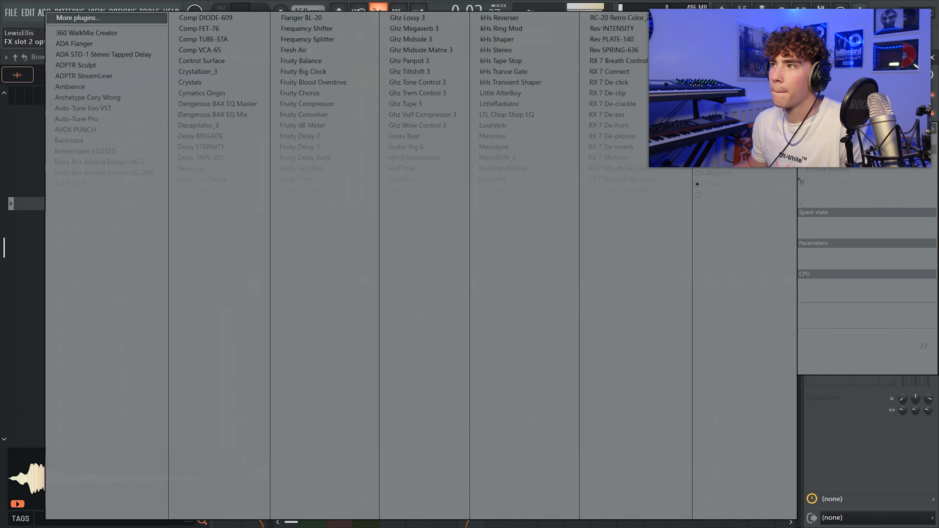
pyautogui.click(433, 170)
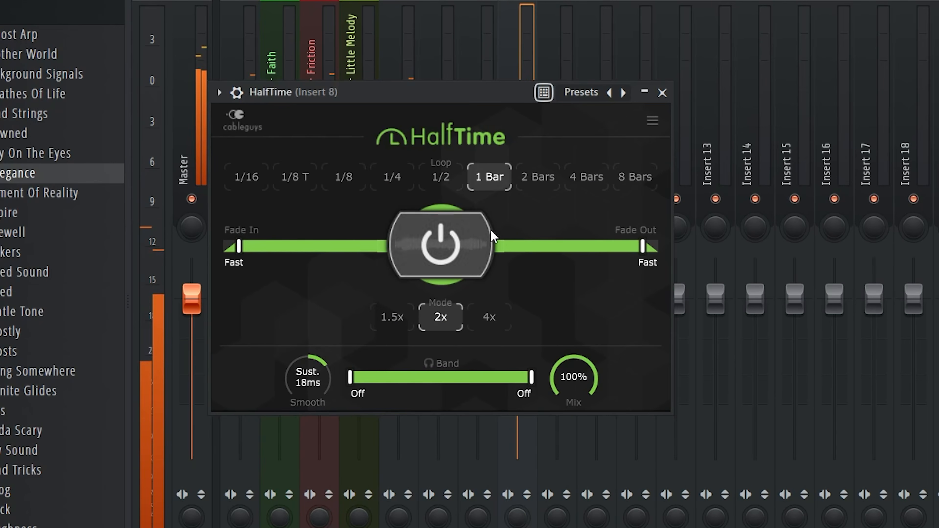
pyautogui.click(441, 178)
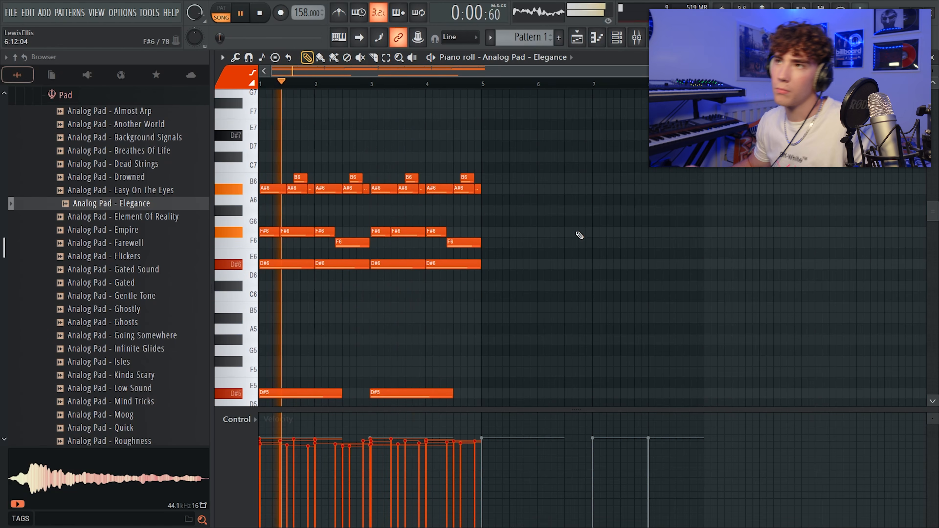
pyautogui.click(577, 37)
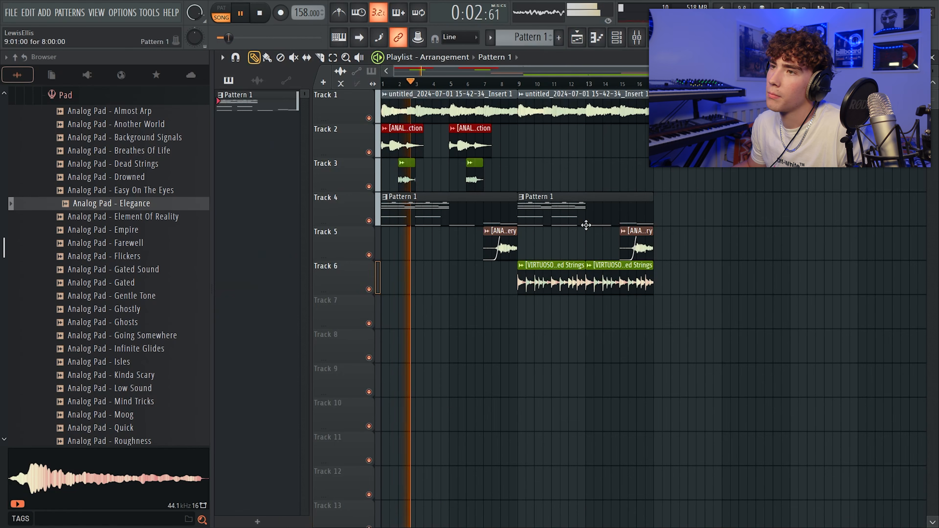
pyautogui.moveTo(541, 366)
pyautogui.mouseDown()
pyautogui.moveTo(543, 355)
pyautogui.moveTo(598, 362)
pyautogui.mouseUp()
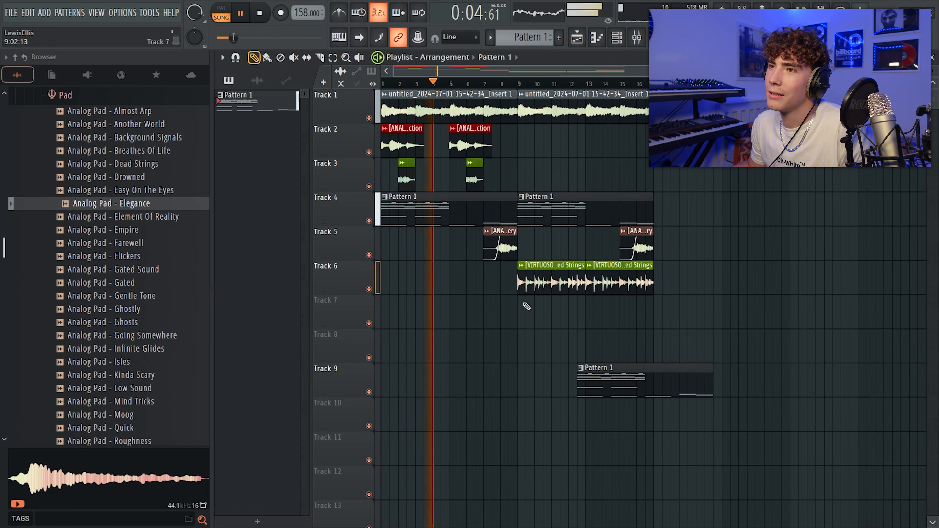
pyautogui.hotkey('ctrl', 'z')
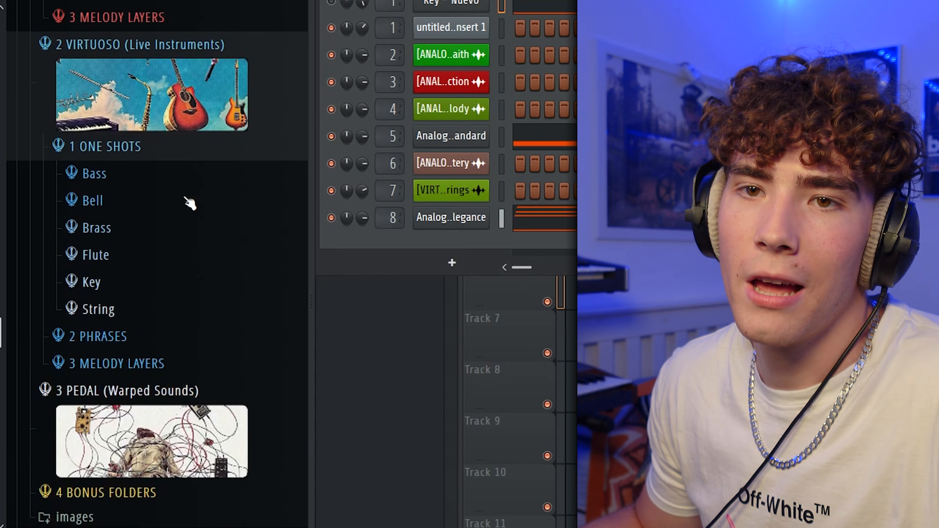
# Step: Browse the VIRTUOSO melody layers, open the Bell Layers folder and preview the Defuse bell layer
pyautogui.scroll(-3, 170, 200)
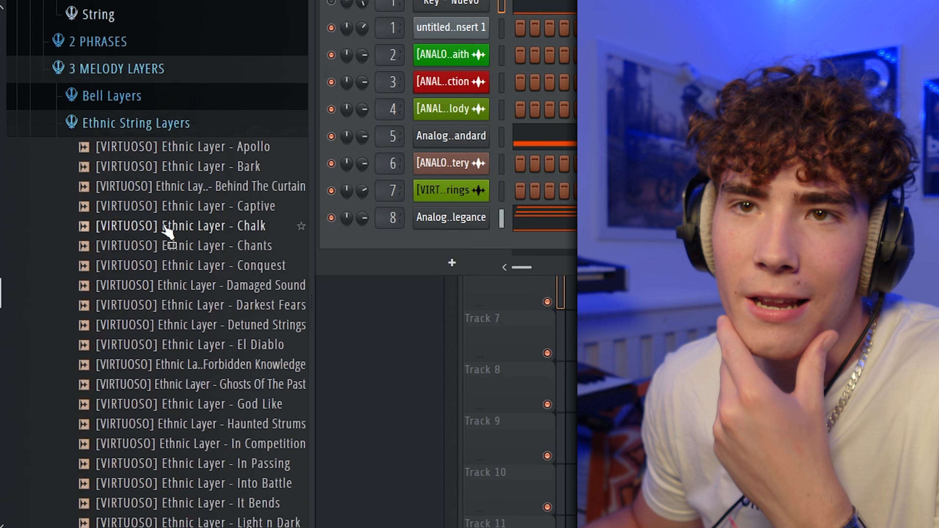
pyautogui.scroll(-2, 163, 226)
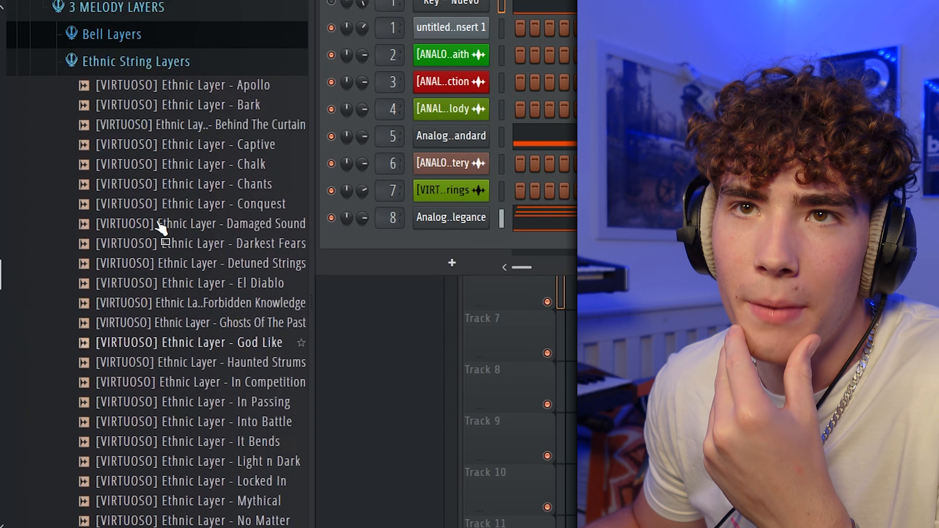
pyautogui.scroll(3, 162, 224)
pyautogui.click(159, 189)
pyautogui.click(182, 174)
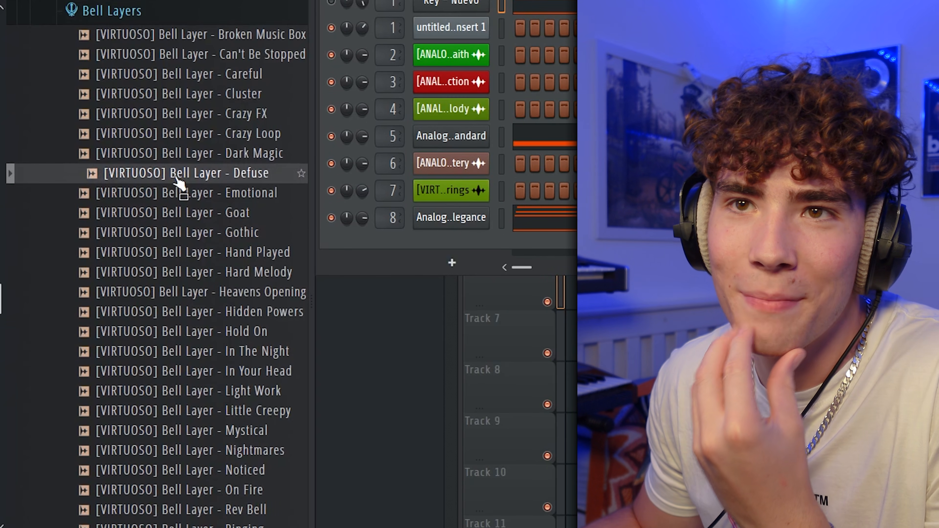
pyautogui.scroll(-4, 203, 251)
pyautogui.scroll(4, 249, 263)
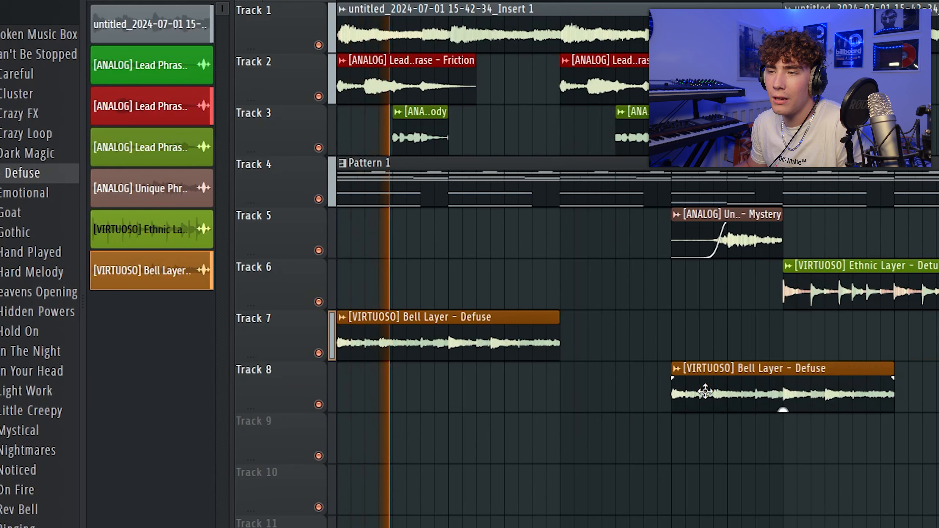
# Step: Delete the stray Bell Layer - Defuse clip on track 8 and repeat the layer on track 7 from bar 5
pyautogui.rightClick(659, 340)
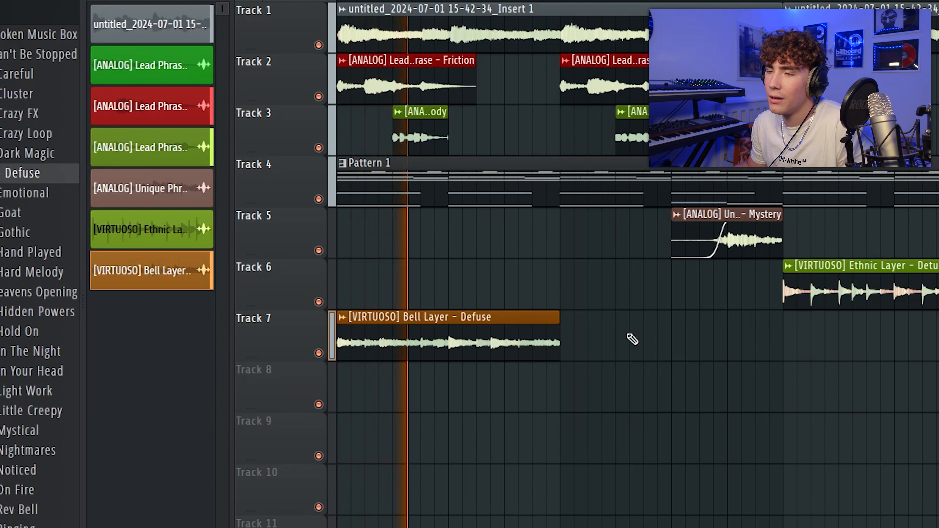
pyautogui.click(632, 339)
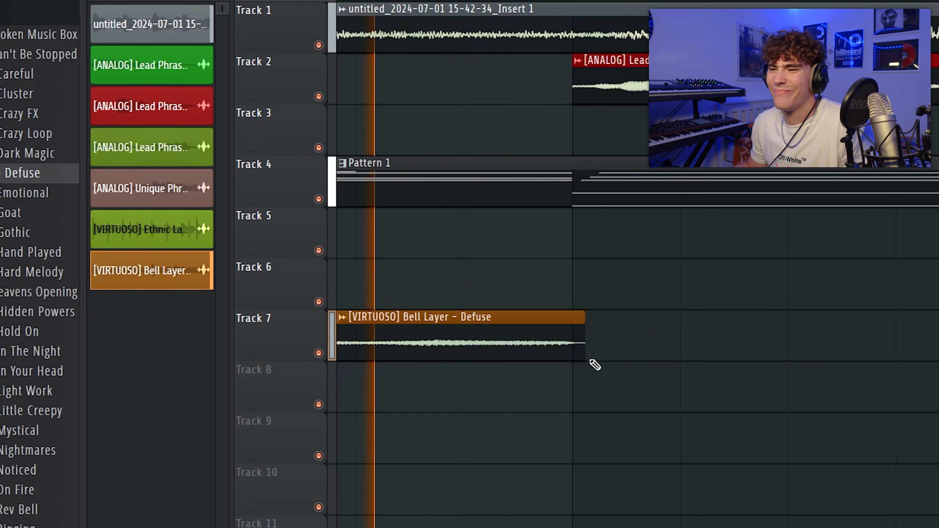
pyautogui.press('space')
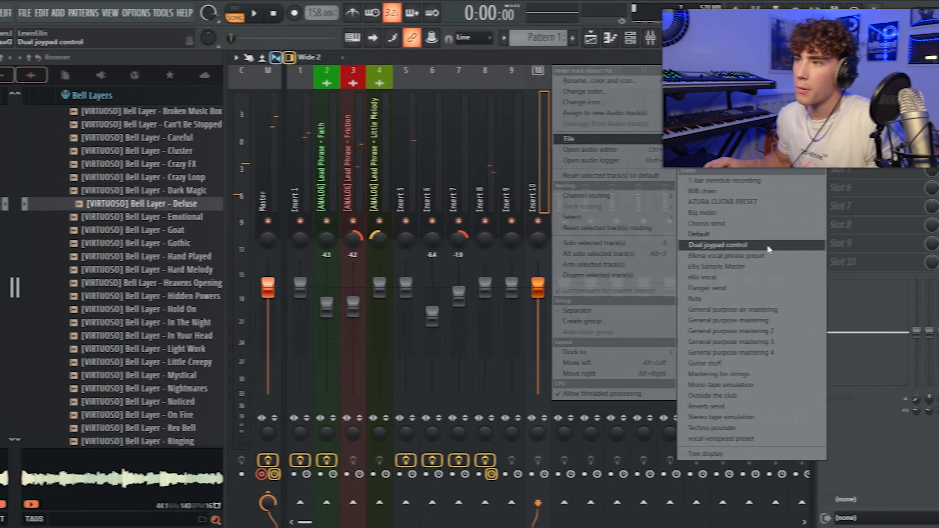
# Step: Load the Sample Master effect preset on mixer Insert 10 and close its Archetype Cory Wong plugin window
pyautogui.click(771, 265)
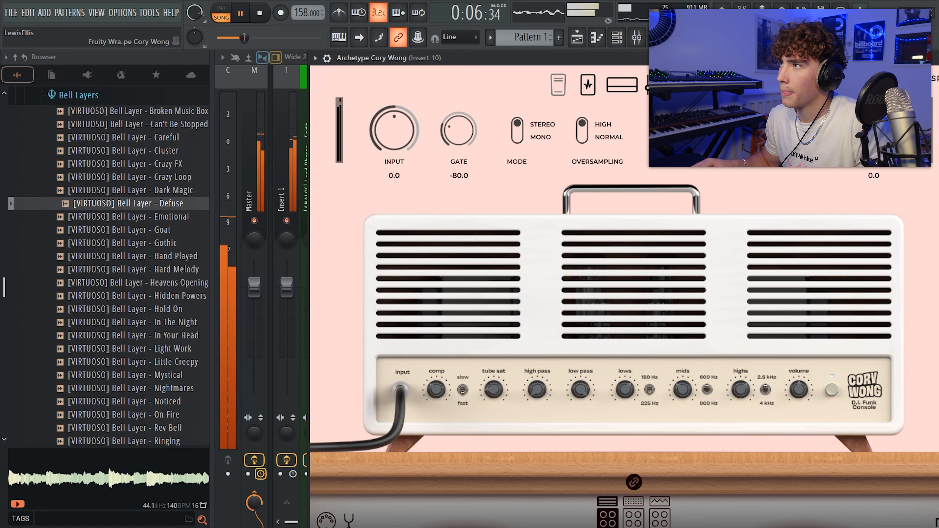
pyautogui.moveTo(806, 58); pyautogui.dragTo(564, 98)
pyautogui.click(710, 98)
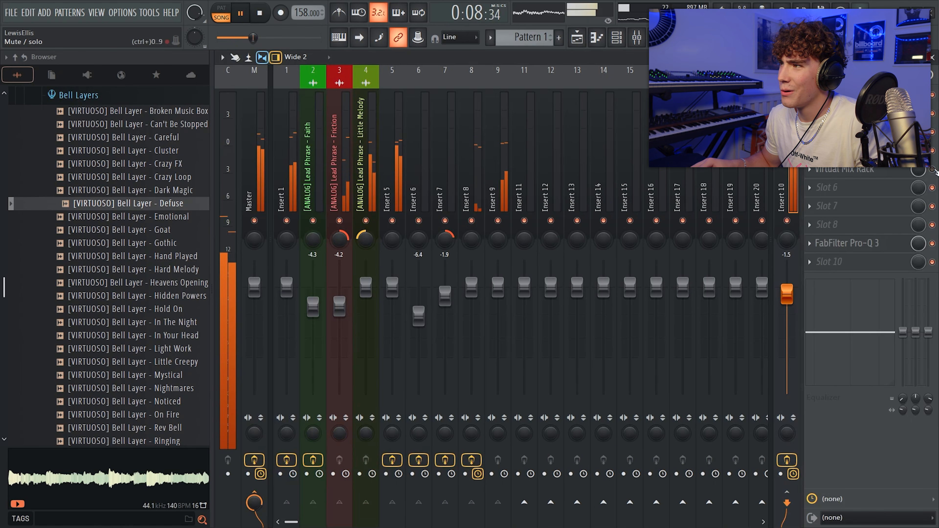
# Step: Open Fruity Stereo Shaper on Insert 1 and compare delay settings during playback, including no delay
pyautogui.click(810, 95)
pyautogui.click(507, 140)
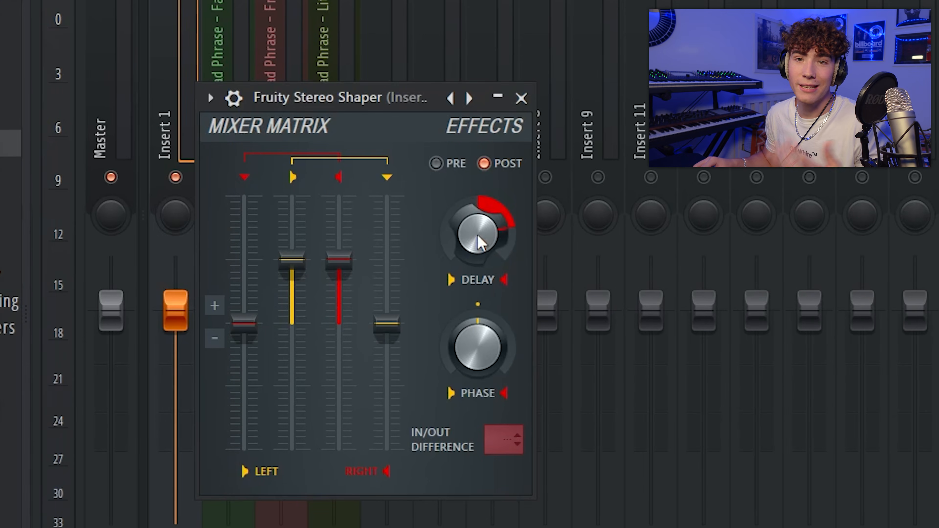
pyautogui.press('space')
pyautogui.moveTo(478, 236); pyautogui.dragTo(478, 284)
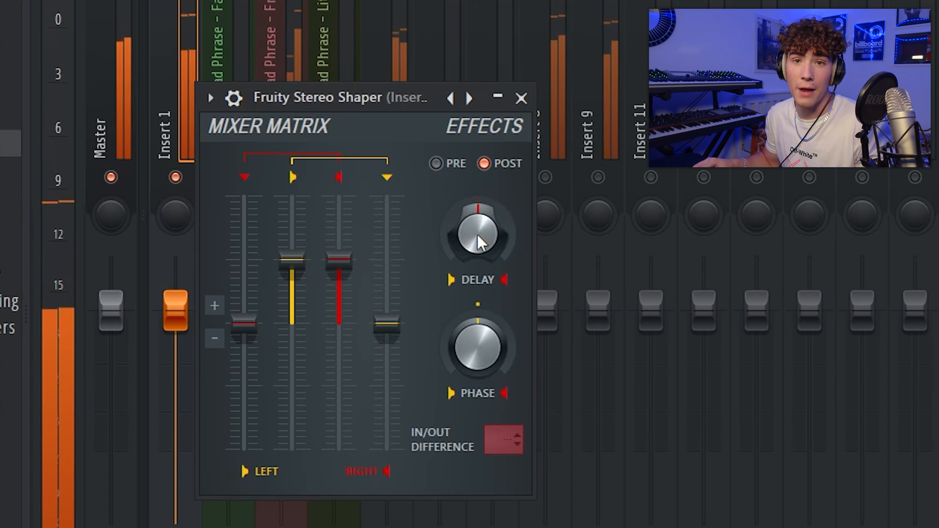
pyautogui.moveTo(480, 243); pyautogui.dragTo(479, 233)
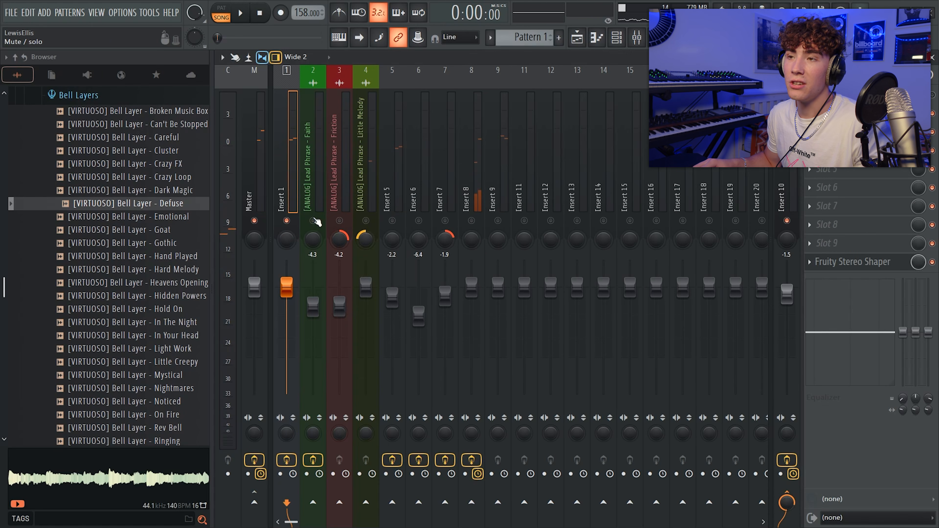
pyautogui.rightClick(825, 264)
# Step: Play Insert 8 together with Insert 1, panning Insert 1 to the left and Insert 8 to the right
pyautogui.click(476, 213)
pyautogui.press('space')
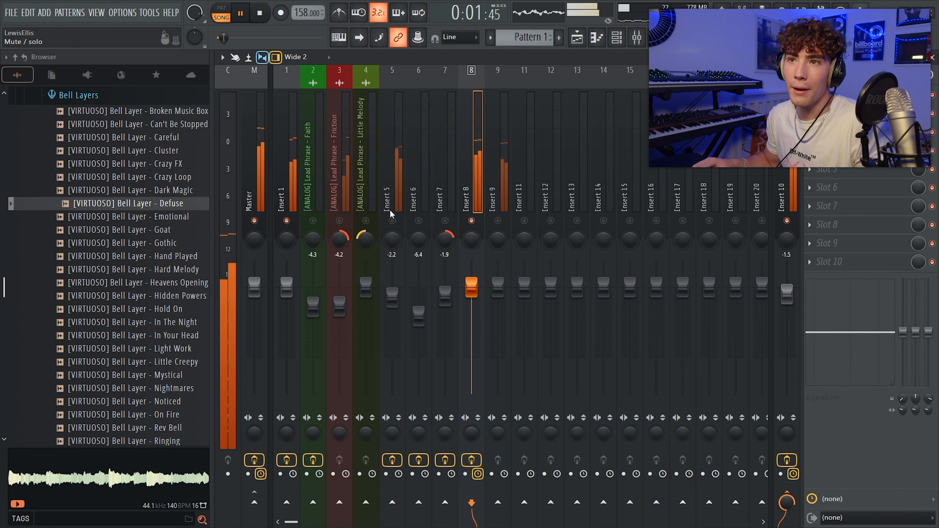
pyautogui.press('space')
pyautogui.click(285, 241)
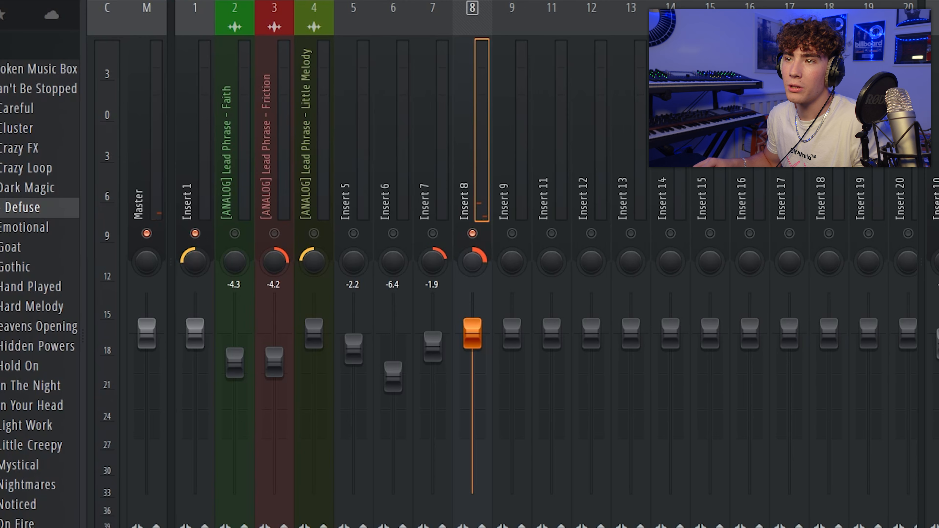
pyautogui.press('space')
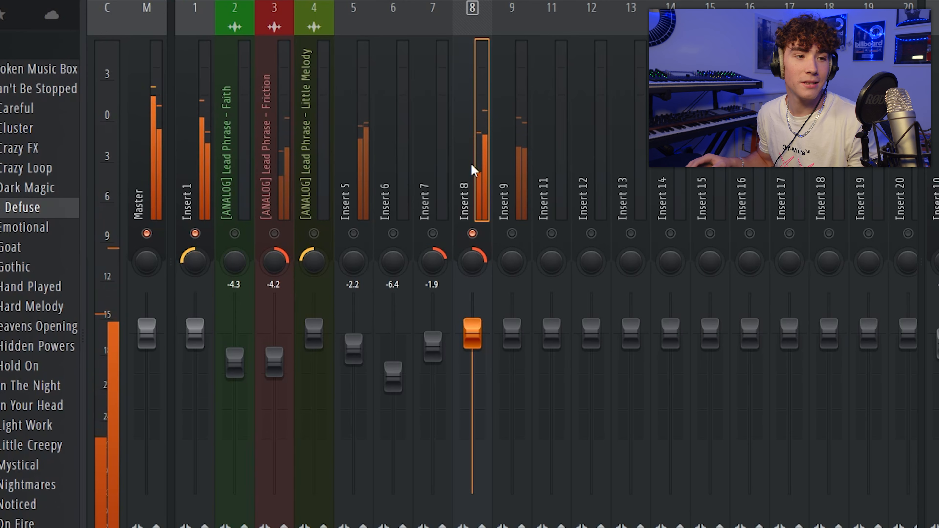
# Step: Compare the levels of Inserts 1 and 8 during playback and lower Insert 8's volume to -8.0 dB
pyautogui.click(209, 178)
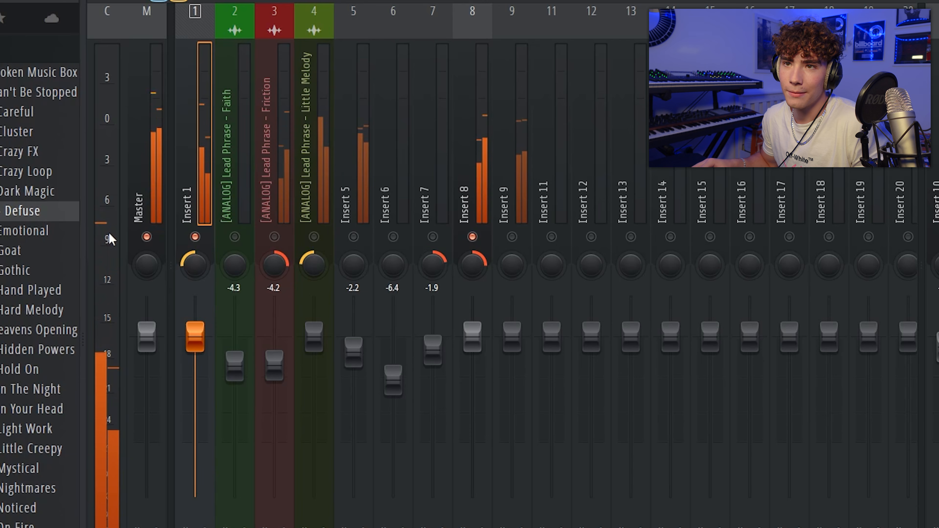
pyautogui.click(457, 185)
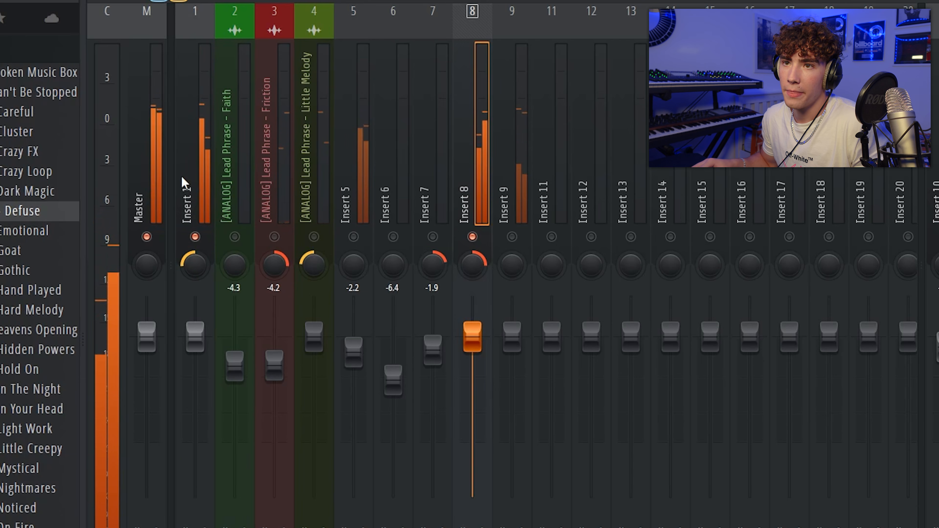
pyautogui.click(195, 171)
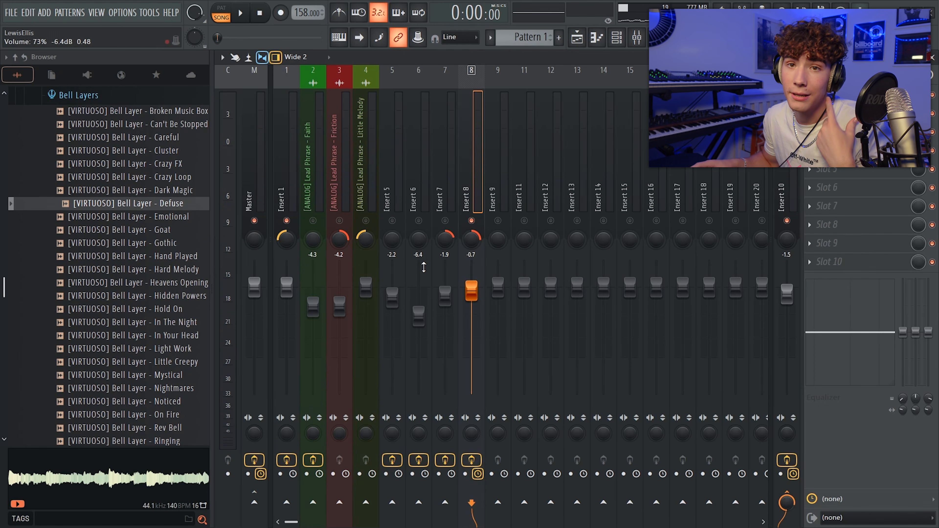
pyautogui.moveTo(472, 290); pyautogui.dragTo(477, 309)
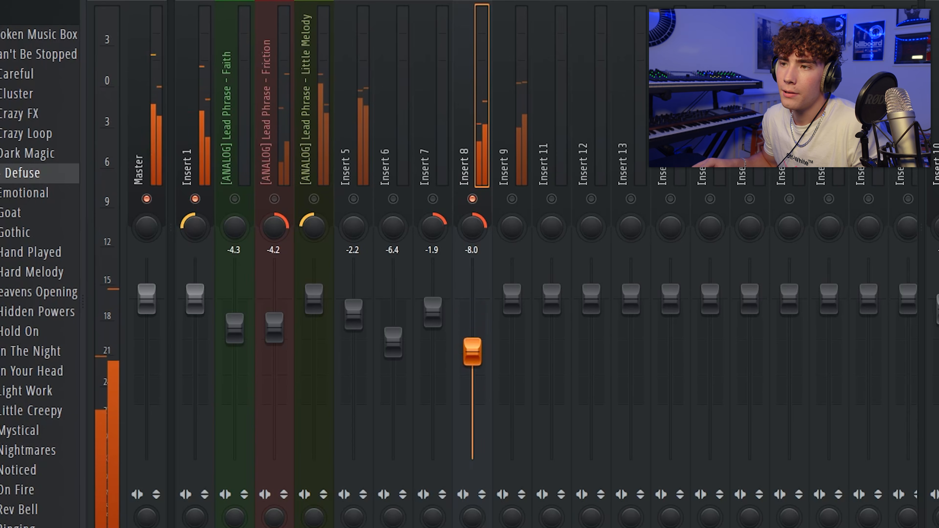
pyautogui.click(194, 187)
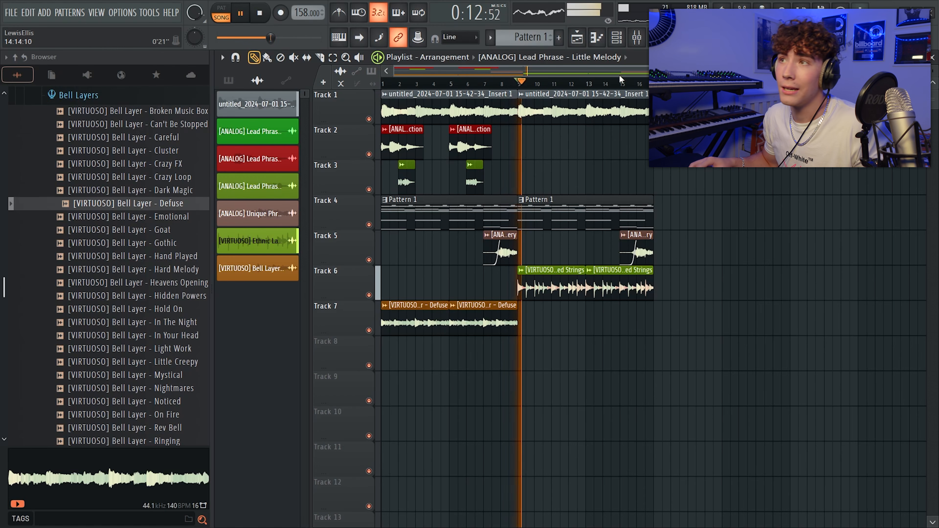
# Step: Stop playback and load the ELLIS MASTER mixer preset on the Master track
pyautogui.press('space')
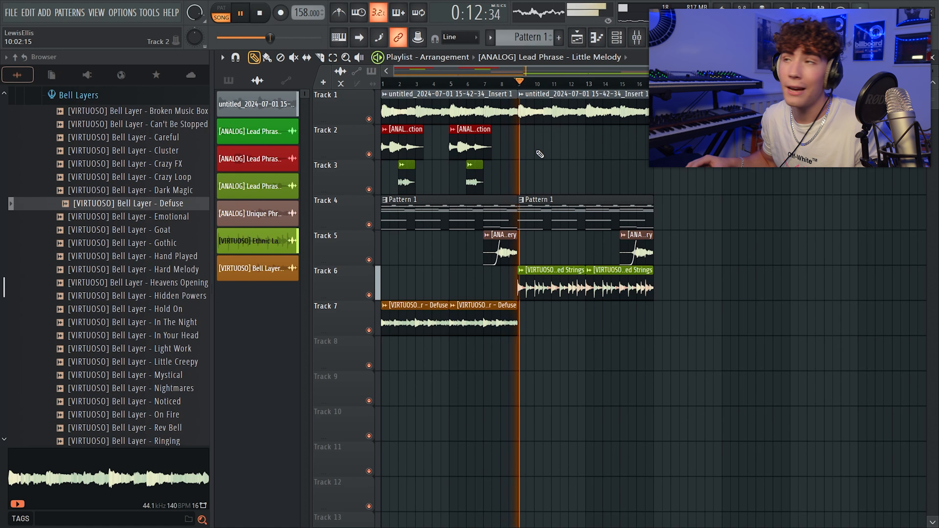
pyautogui.click(639, 43)
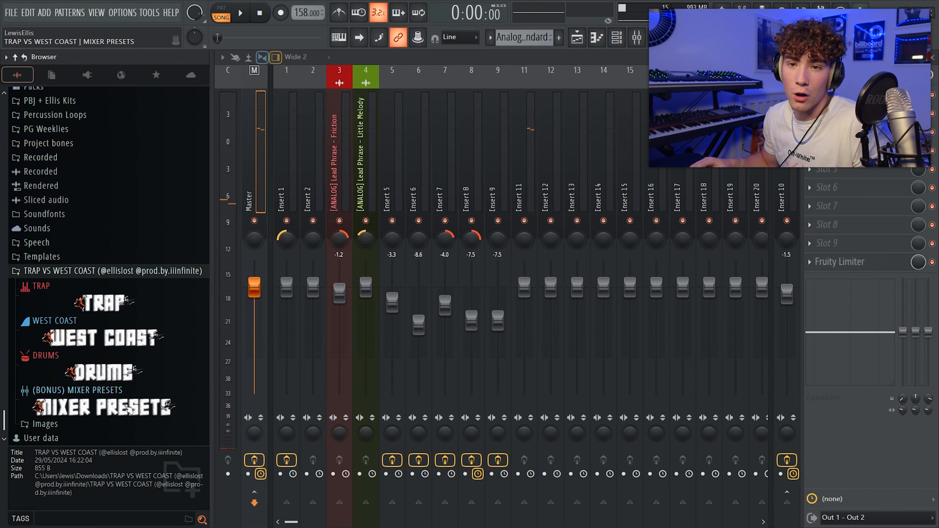
pyautogui.scroll(-3, 132, 373)
pyautogui.scroll(-3, 132, 373)
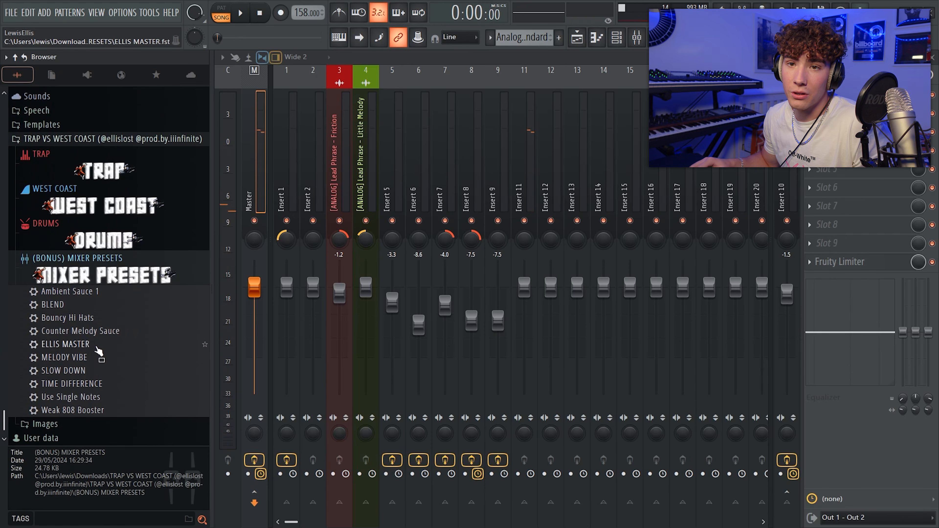
pyautogui.moveTo(98, 351); pyautogui.dragTo(236, 200)
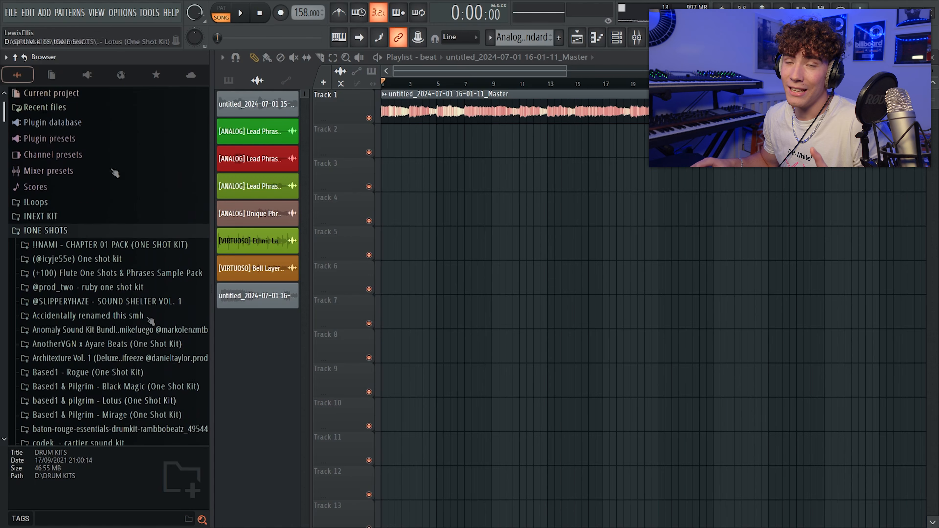
# Step: Open the !NEXT KIT folder and paint more hi-hat notes on C5 with the piano roll snap at 1/2 beat
pyautogui.click(76, 222)
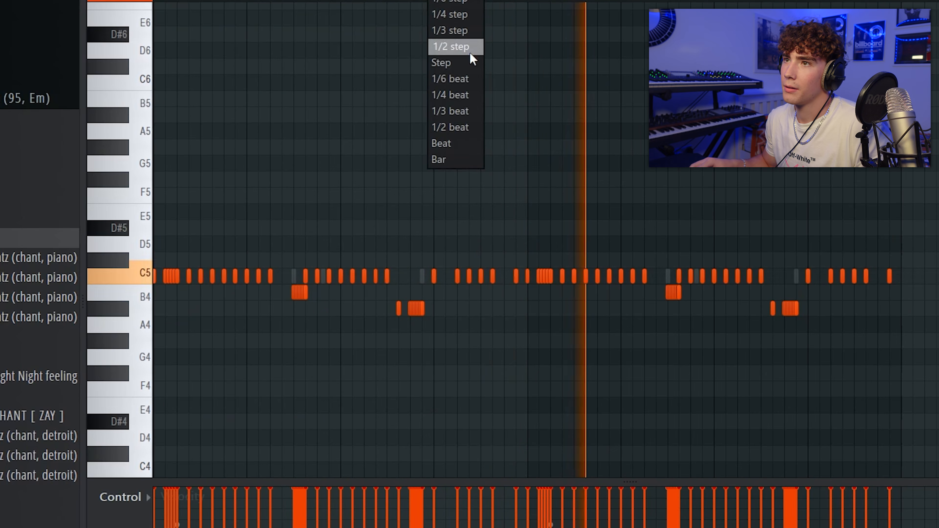
pyautogui.click(470, 126)
pyautogui.scroll(4, 907, 315)
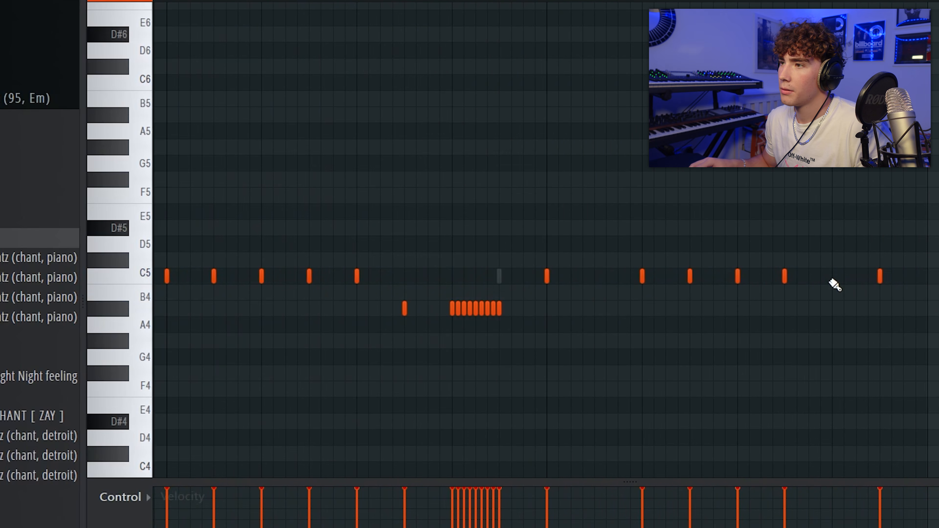
pyautogui.moveTo(841, 282); pyautogui.dragTo(885, 285)
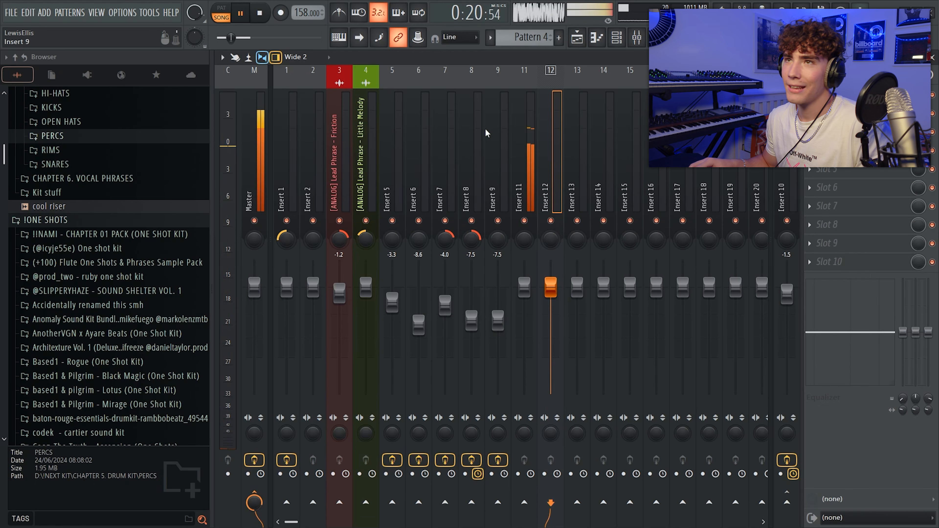
# Step: Place 808 notes on D#5 following the hi-hat pattern, including bars 2, 3 and 4, and raise the note early in bar 8 to F5
pyautogui.rightClick(572, 159)
pyautogui.moveTo(642, 144)
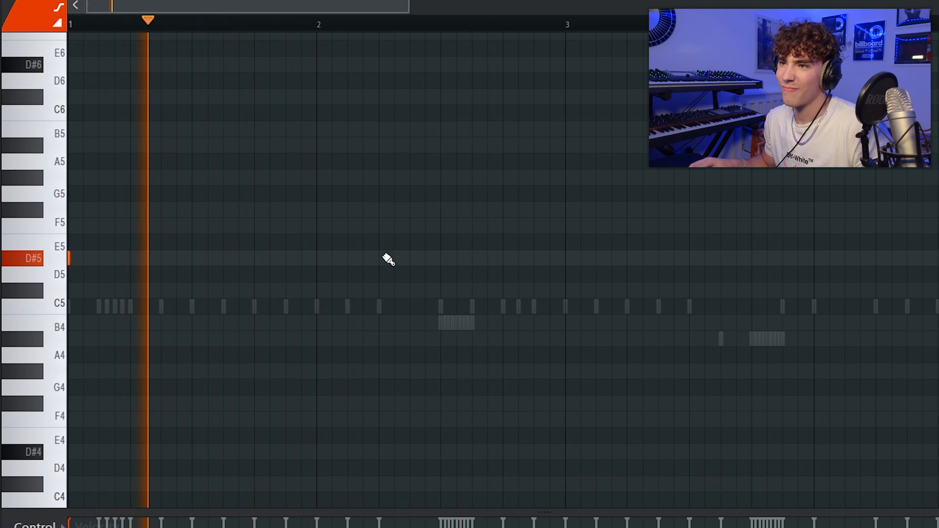
pyautogui.click(385, 258)
pyautogui.click(564, 258)
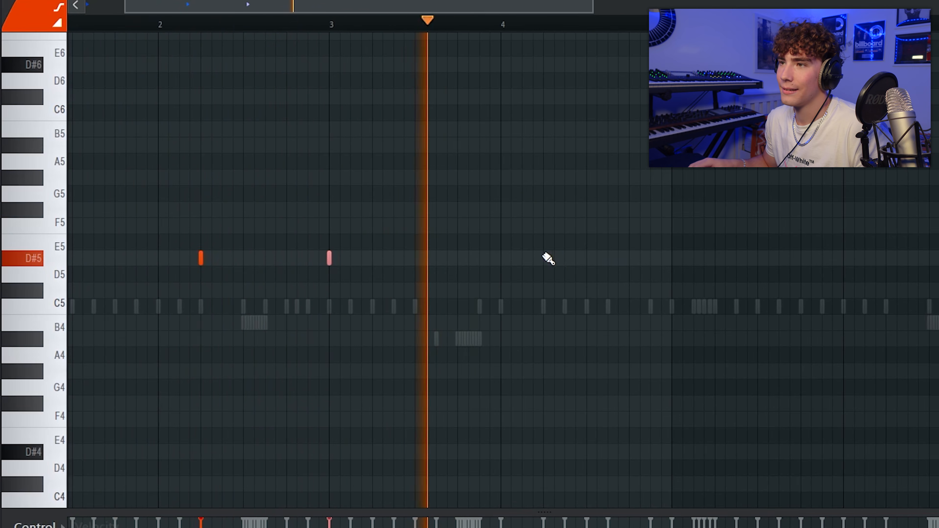
pyautogui.click(548, 259)
pyautogui.scroll(-3, 339, 23)
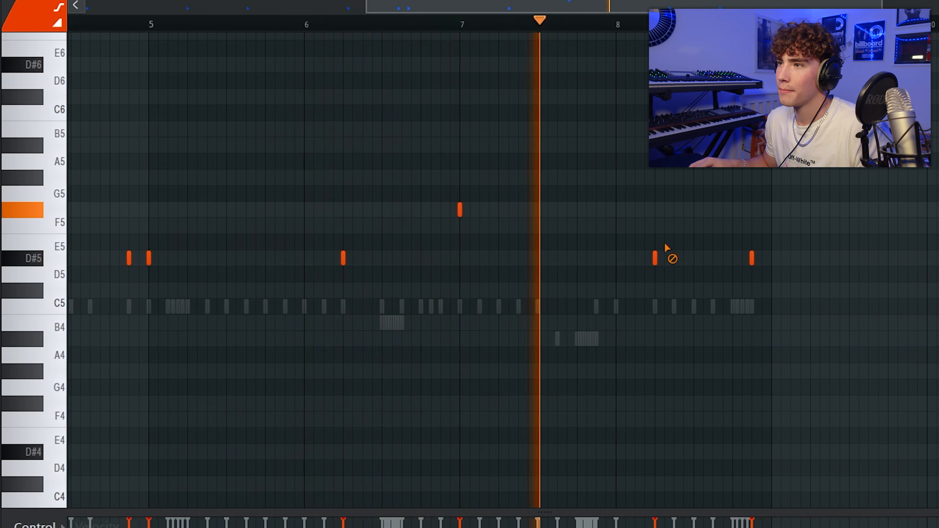
pyautogui.moveTo(655, 258); pyautogui.dragTo(656, 225)
pyautogui.click(548, 321)
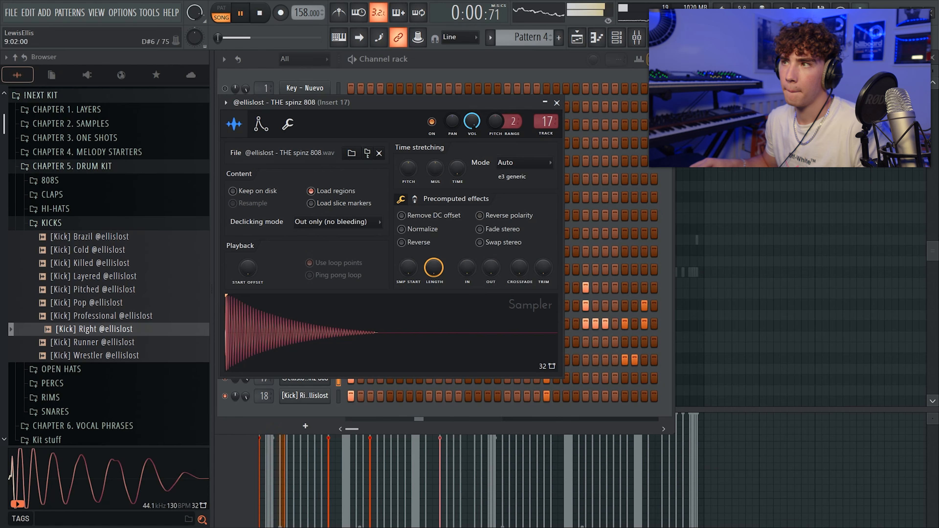
# Step: Add [Kick] Right notes on C5 in bars 5 to 8, lined up with the main 808 hits
pyautogui.rightClick(708, 111)
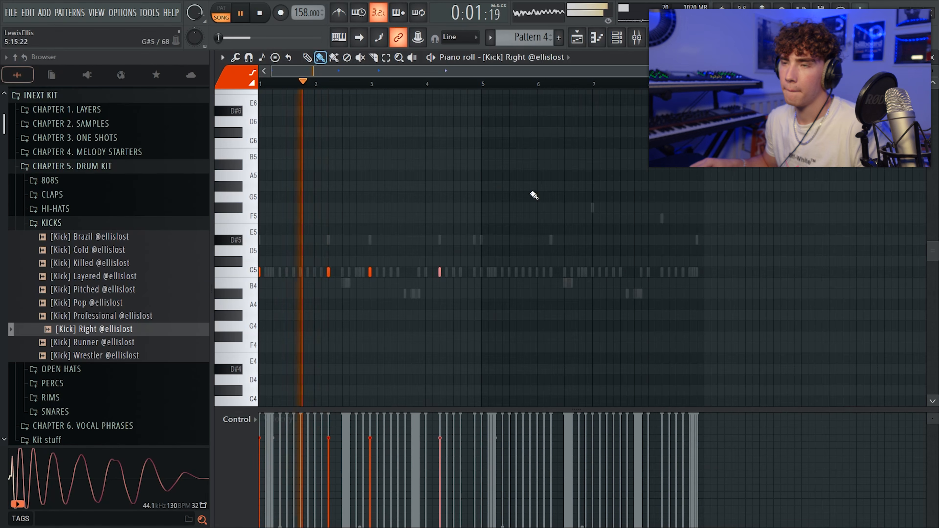
pyautogui.click(482, 273)
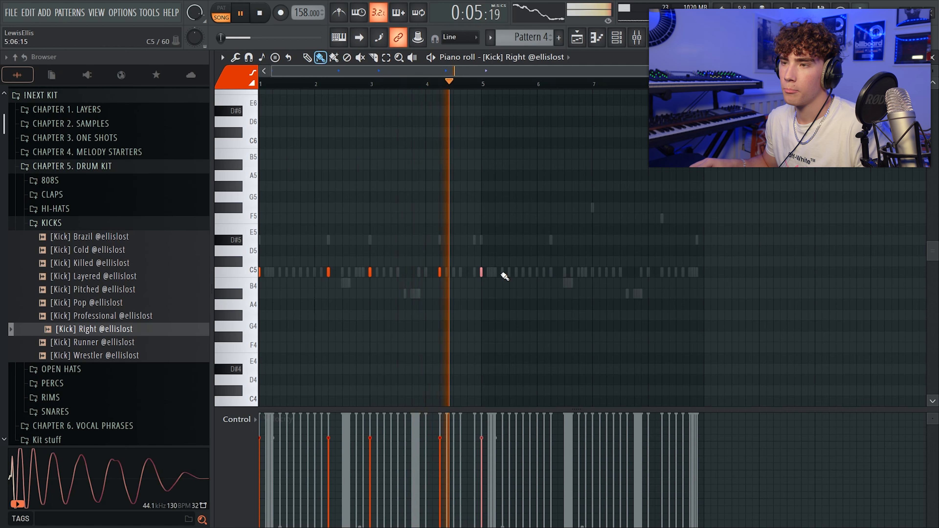
pyautogui.click(554, 273)
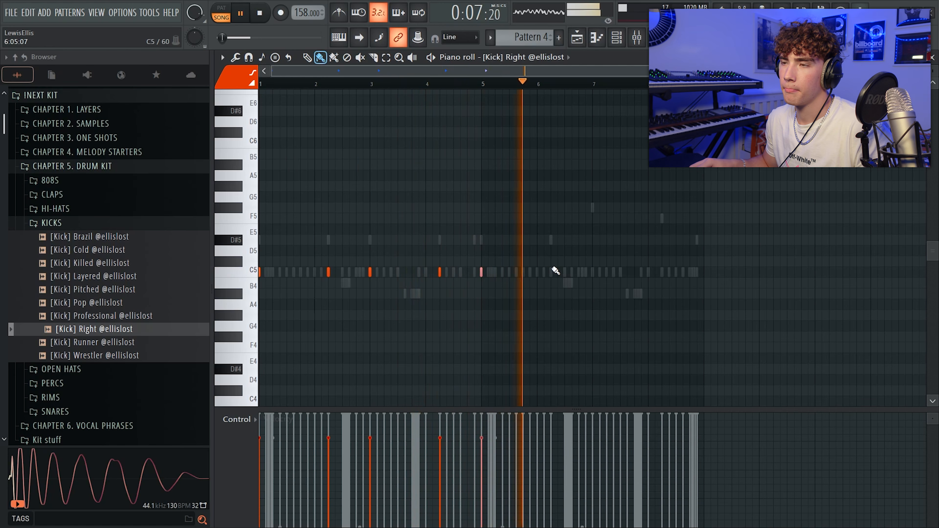
pyautogui.click(594, 272)
pyautogui.click(662, 272)
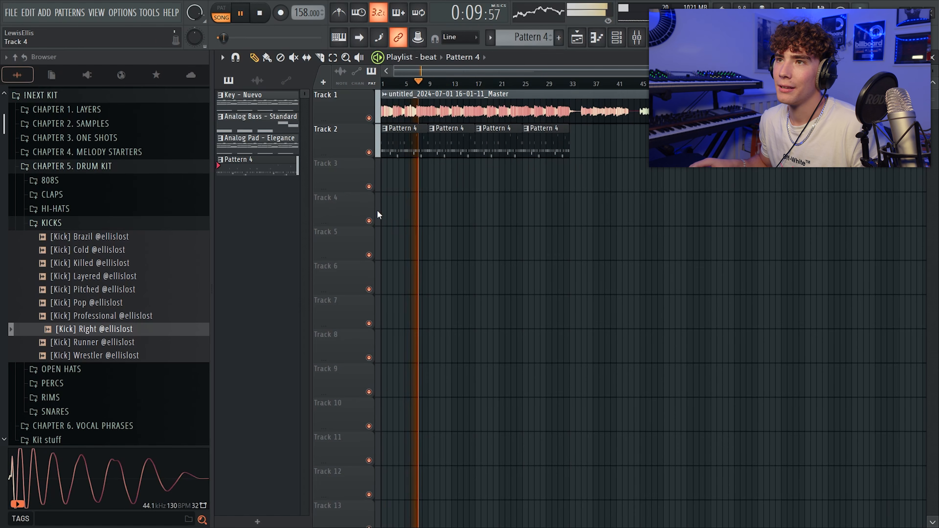
pyautogui.scroll(2, 418, 162)
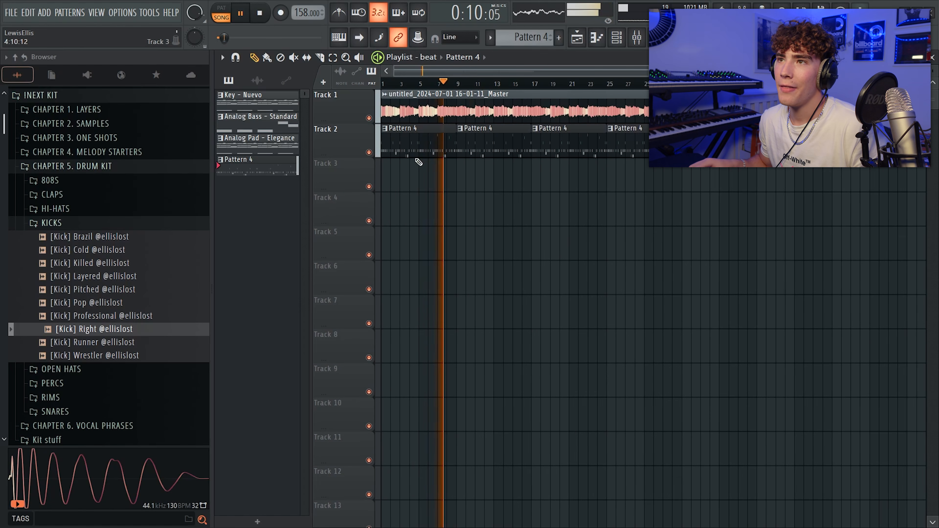